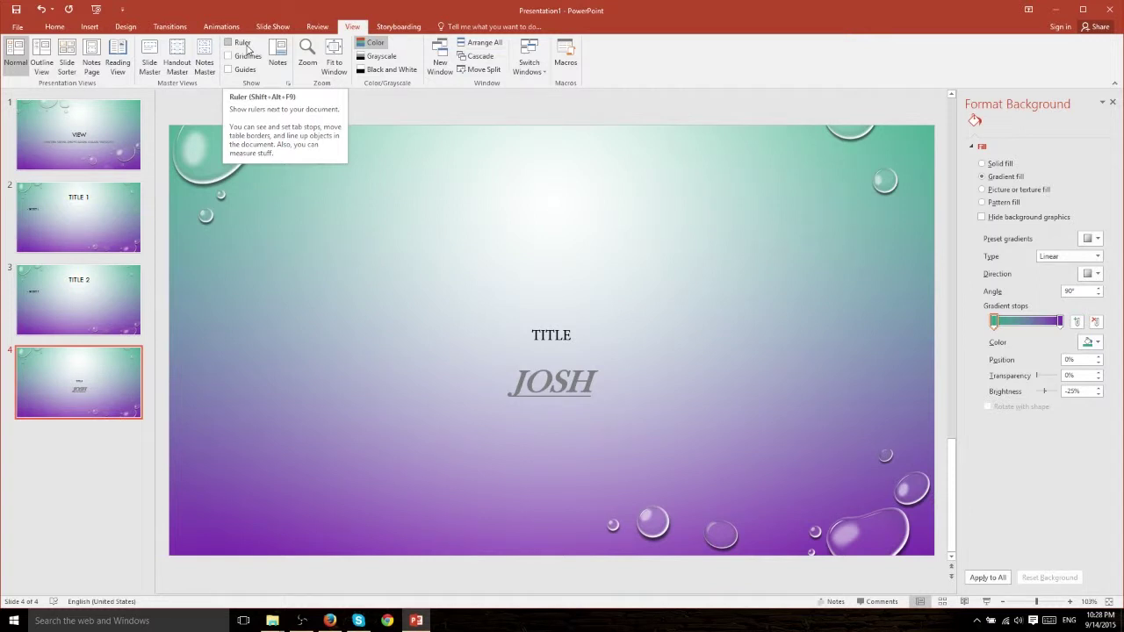
- Turn on the ruler and gridlines around and over slide 4
{"action": "left_click", "coordinate": [237, 44]}
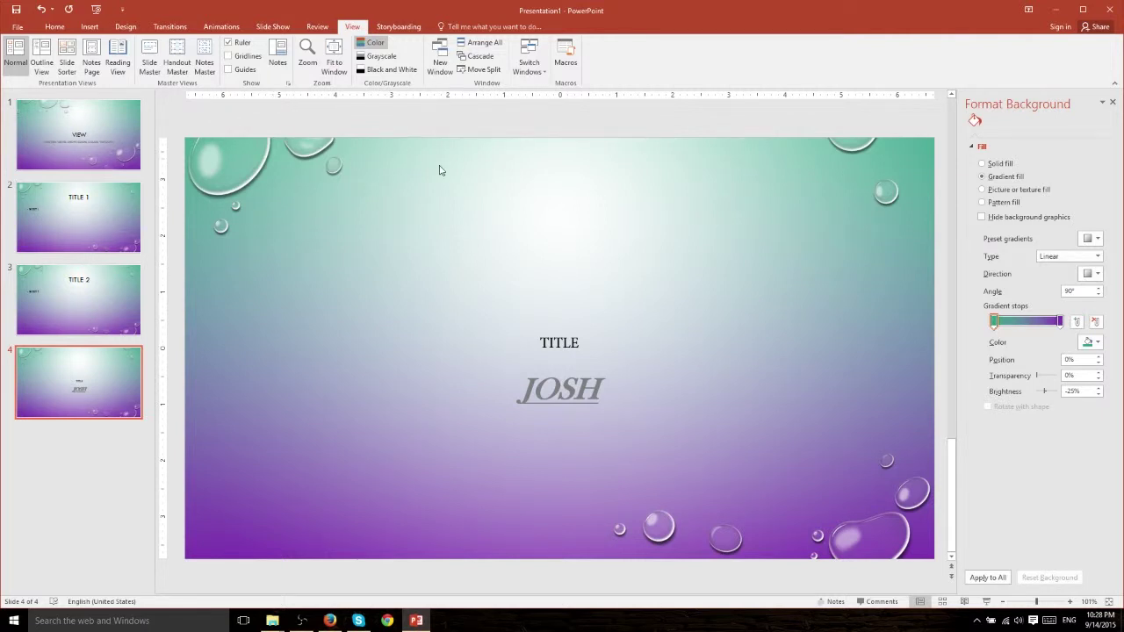
{"action": "left_click", "coordinate": [205, 62]}
- Overlay the dotted grid on slide 4
{"action": "left_click", "coordinate": [244, 58]}
{"action": "mouse_move", "coordinate": [280, 185]}
{"action": "left_mouse_down"}
{"action": "mouse_move", "coordinate": [335, 239]}
{"action": "mouse_move", "coordinate": [280, 180]}
{"action": "left_mouse_up"}
{"action": "left_click_drag", "start_coordinate": [279, 180], "coordinate": [392, 297]}
- Show drawing guides, moving the vertical guide 4.00 left and the horizontal guide up from centre
{"action": "left_click", "coordinate": [229, 71]}
{"action": "left_click_drag", "start_coordinate": [562, 165], "coordinate": [392, 161]}
{"action": "left_click_drag", "start_coordinate": [460, 349], "coordinate": [459, 234]}
- Insert the balloon image from a Bing search for 'picture' and drag it upper-left
{"action": "key", "text": "alt+n"}
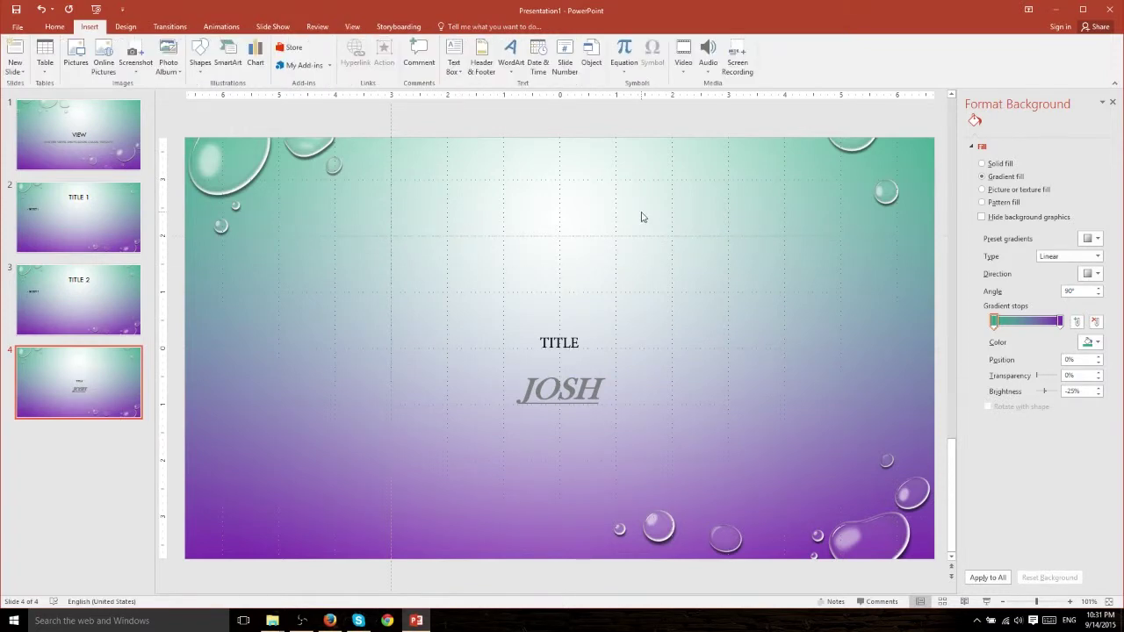
{"action": "left_click", "coordinate": [105, 63]}
{"action": "type", "text": "p"}
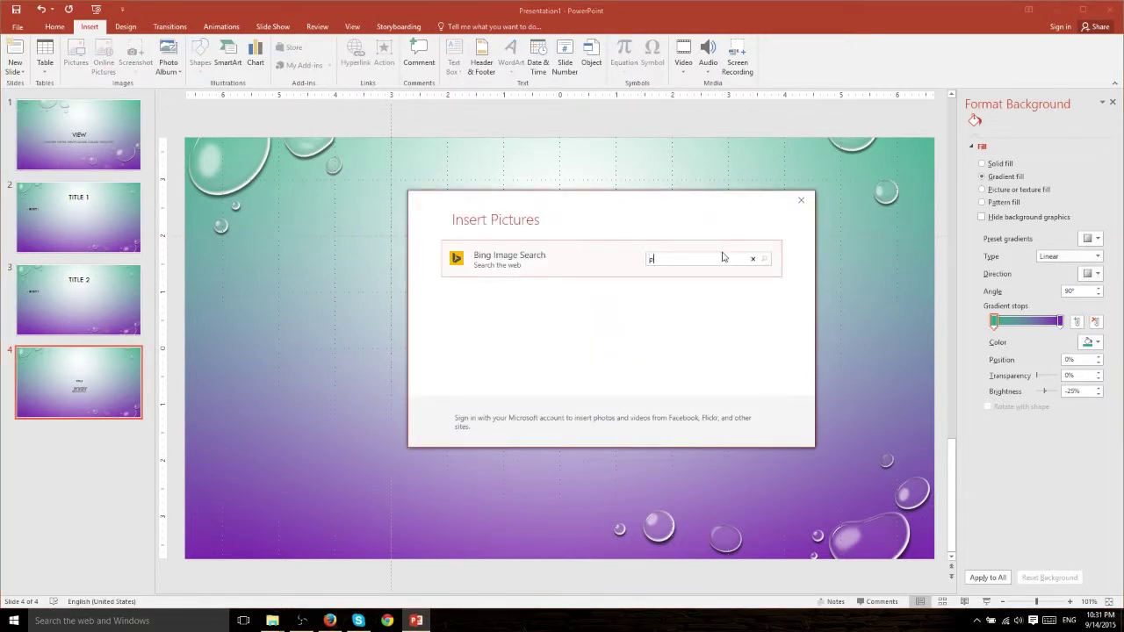
{"action": "type", "text": "icture"}
{"action": "key", "text": "Return"}
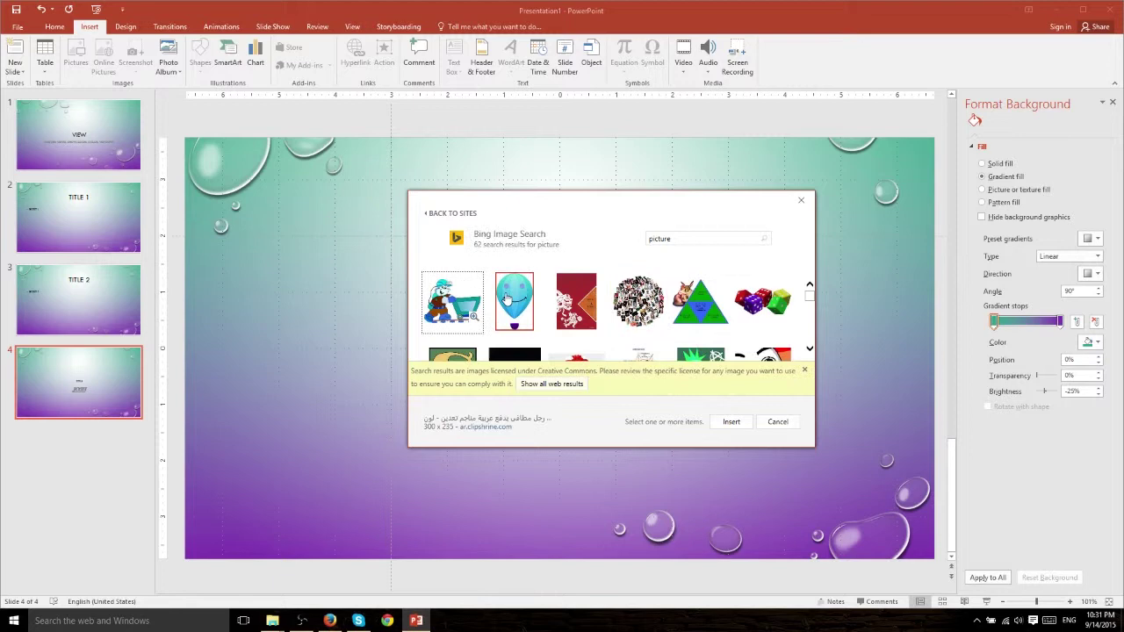
{"action": "left_click", "coordinate": [507, 300]}
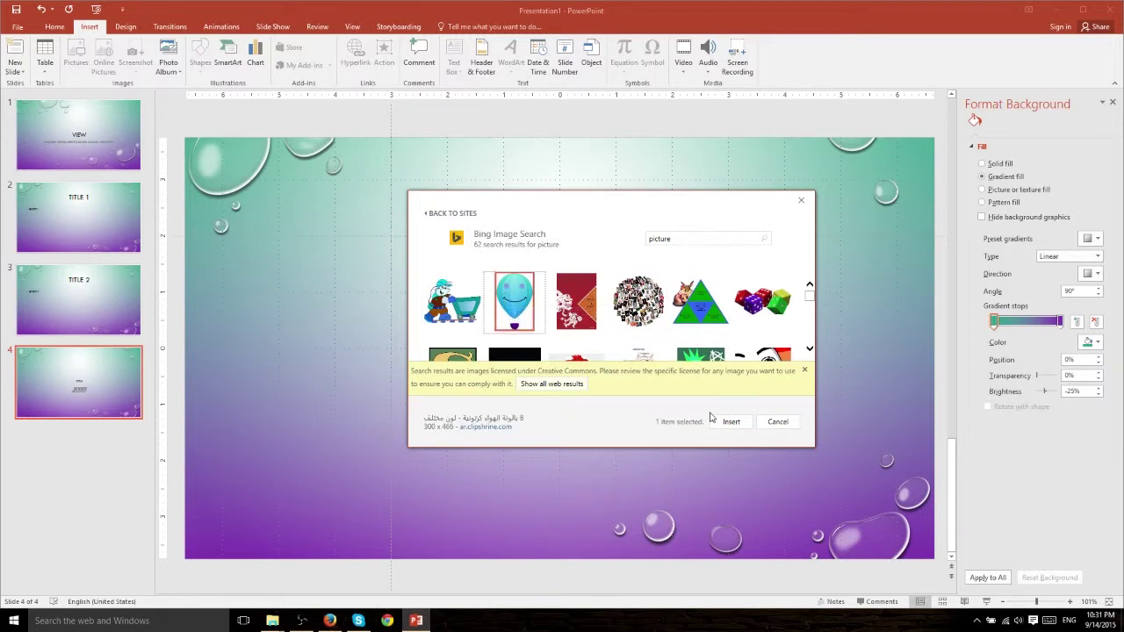
{"action": "left_click", "coordinate": [730, 421]}
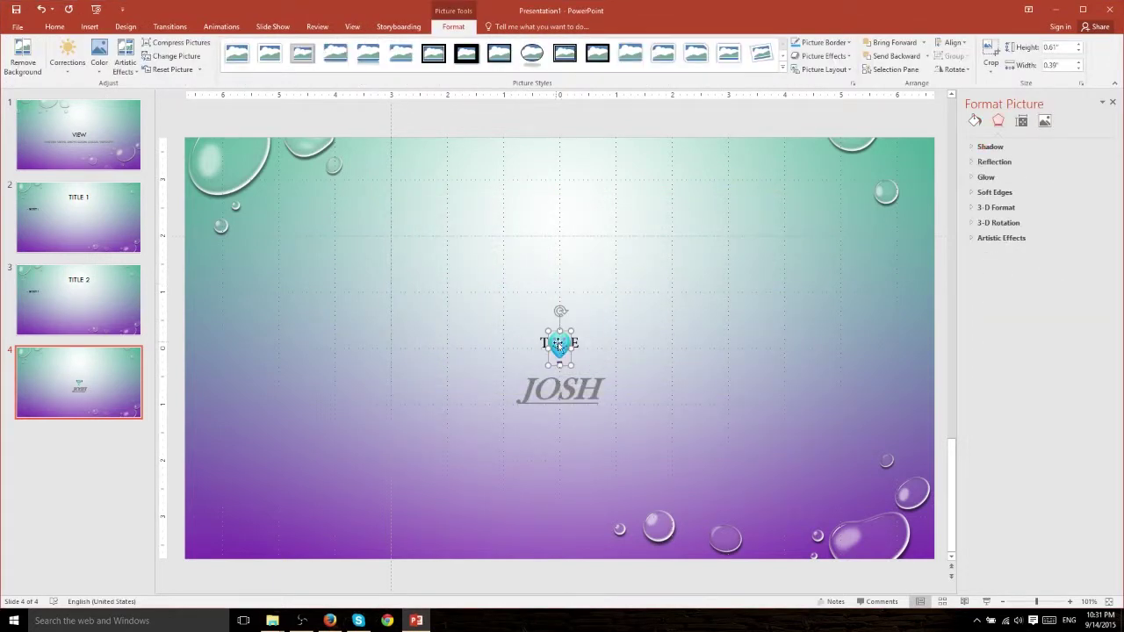
{"action": "left_click_drag", "start_coordinate": [557, 344], "coordinate": [400, 213]}
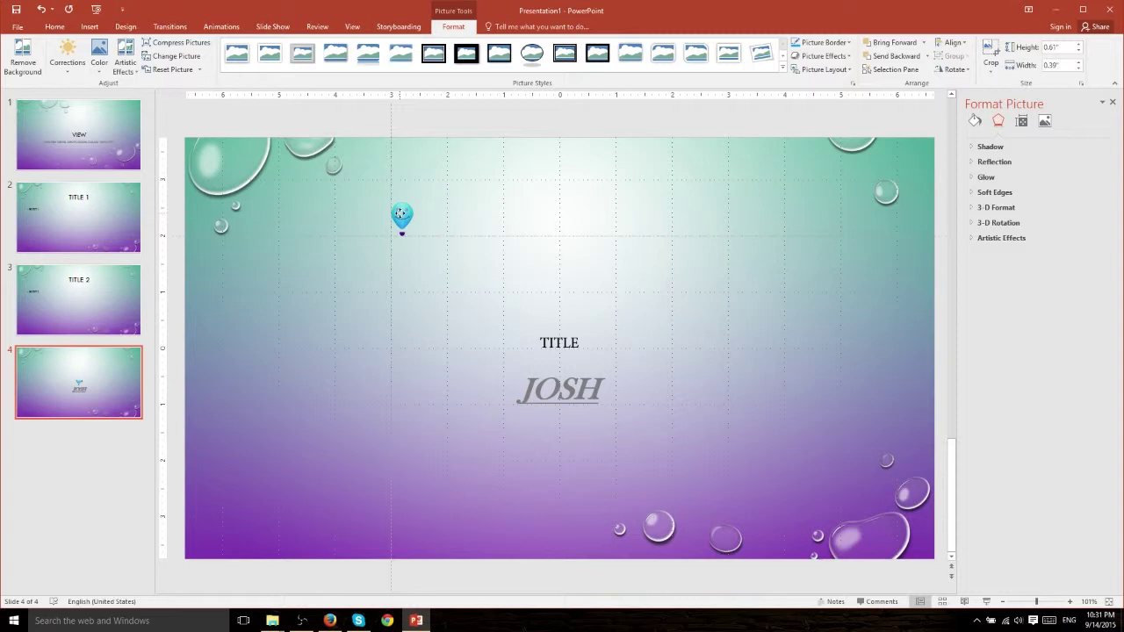
- Move the horizontal guide down near JOSH and the vertical guide right of centre
{"action": "left_click", "coordinate": [527, 264]}
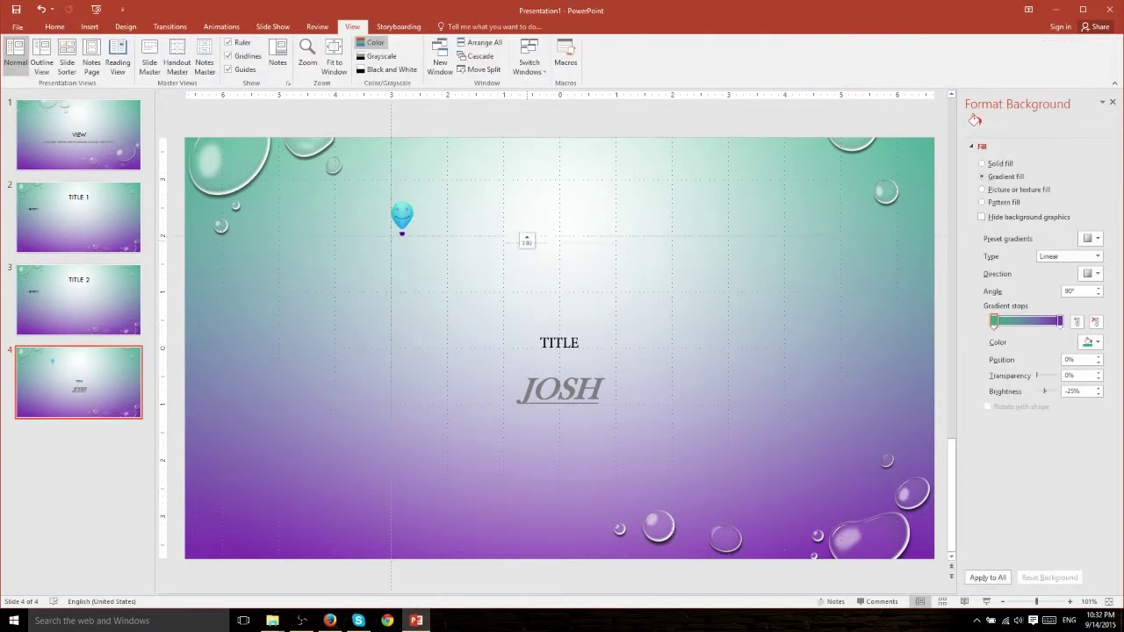
{"action": "left_click_drag", "start_coordinate": [527, 237], "coordinate": [548, 406]}
{"action": "left_click_drag", "start_coordinate": [390, 244], "coordinate": [672, 290]}
- Try moving the balloon beside JOSH, then undo the move
{"action": "left_click_drag", "start_coordinate": [403, 219], "coordinate": [669, 385]}
{"action": "left_click", "coordinate": [718, 481]}
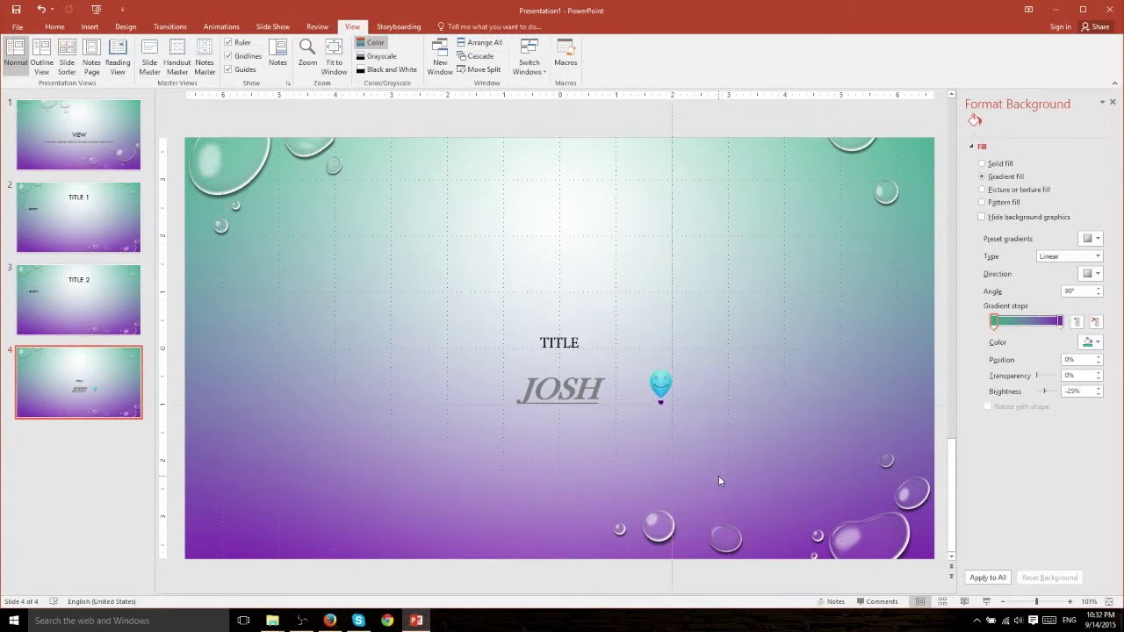
{"action": "key", "text": "ctrl+z"}
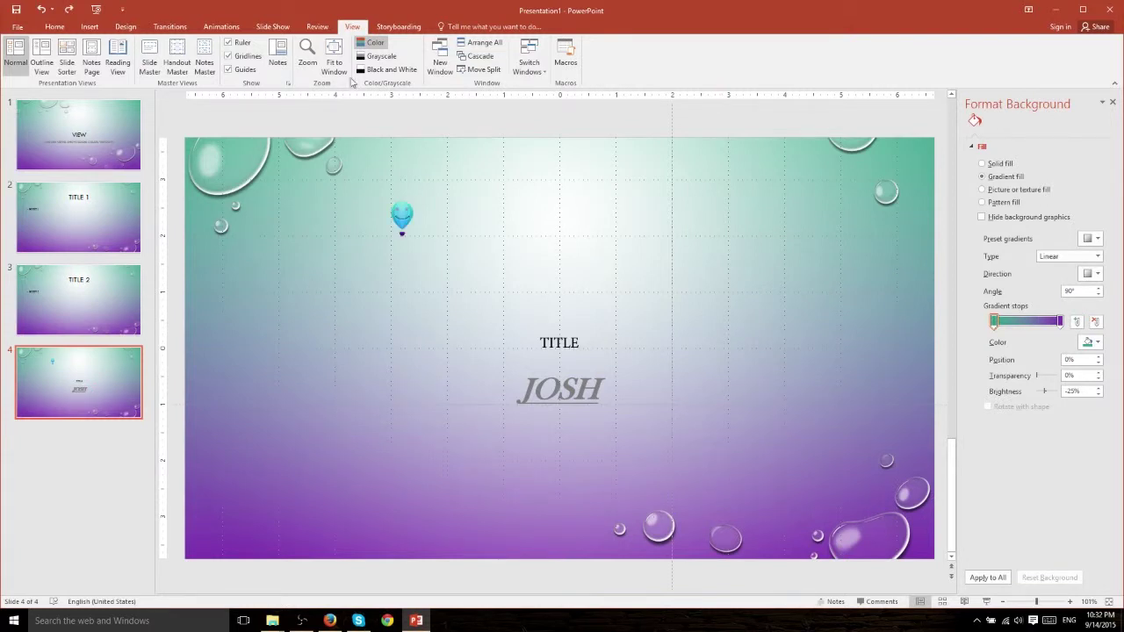
- Set the zoom to 20%, then to 80%, through the Zoom dialog
{"action": "left_click", "coordinate": [306, 58]}
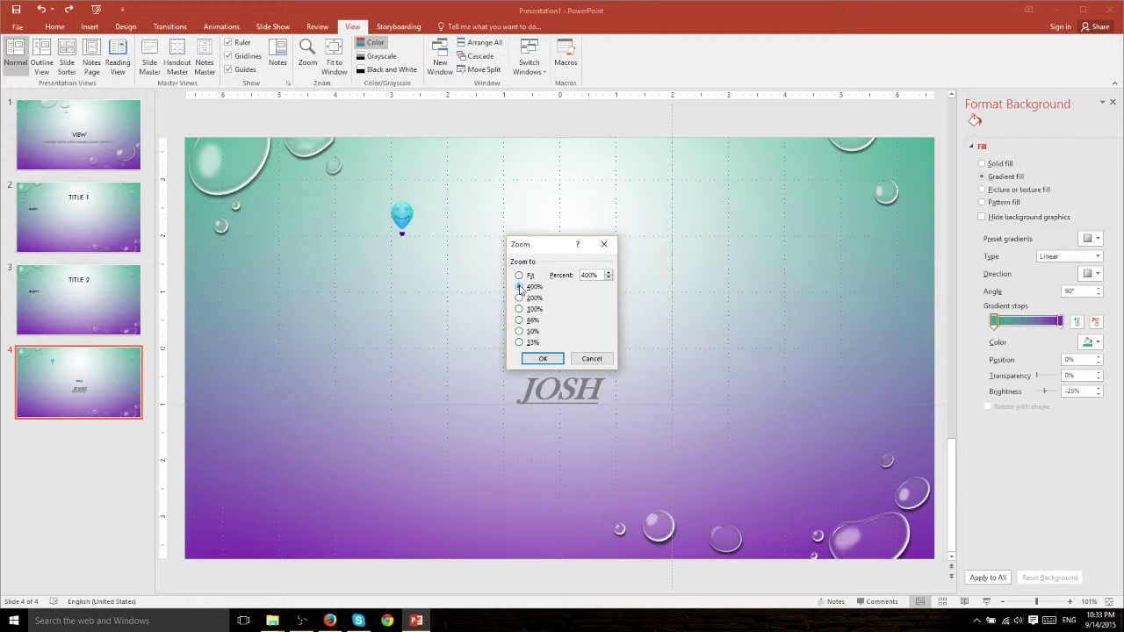
{"action": "left_click", "coordinate": [518, 341]}
{"action": "key", "text": "Tab"}
{"action": "type", "text": "20"}
{"action": "left_click", "coordinate": [554, 358]}
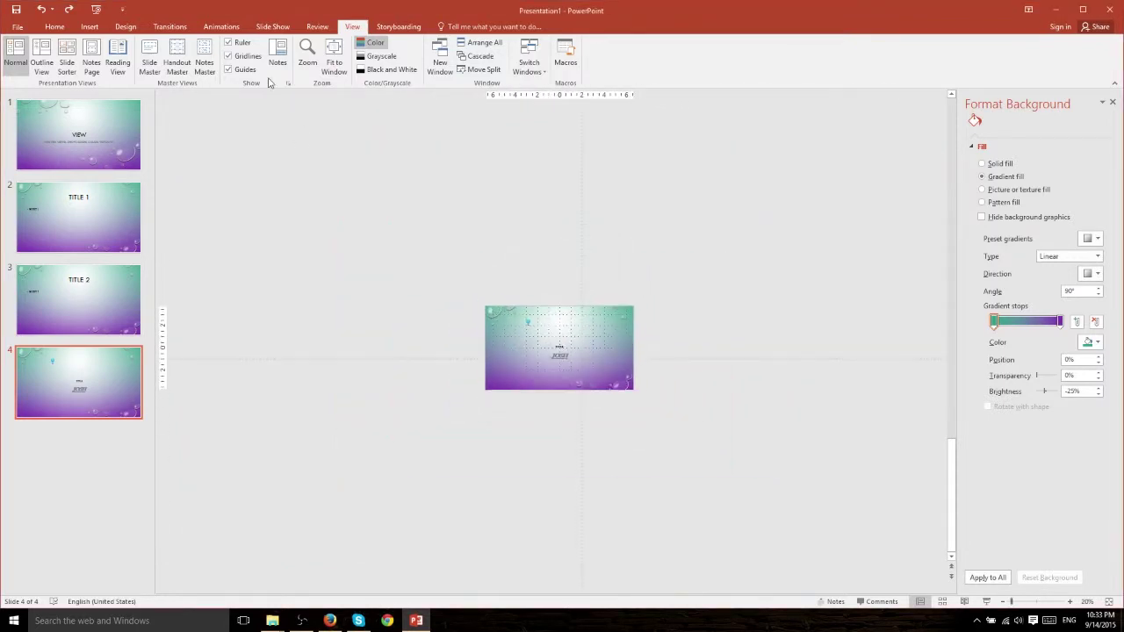
{"action": "left_click", "coordinate": [311, 70]}
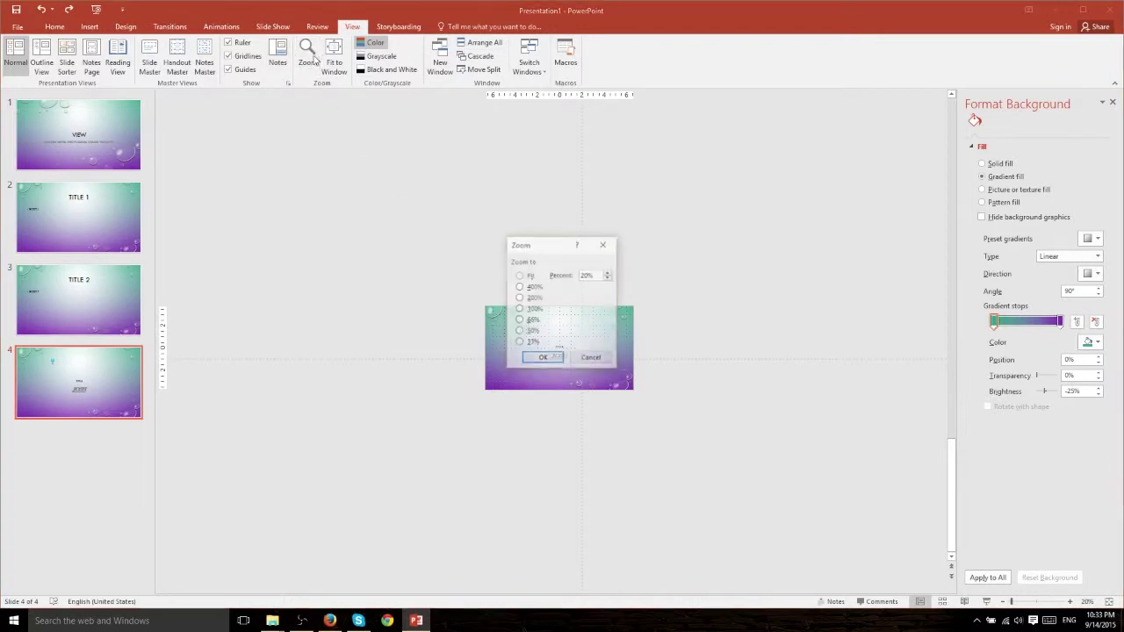
{"action": "type", "text": "80"}
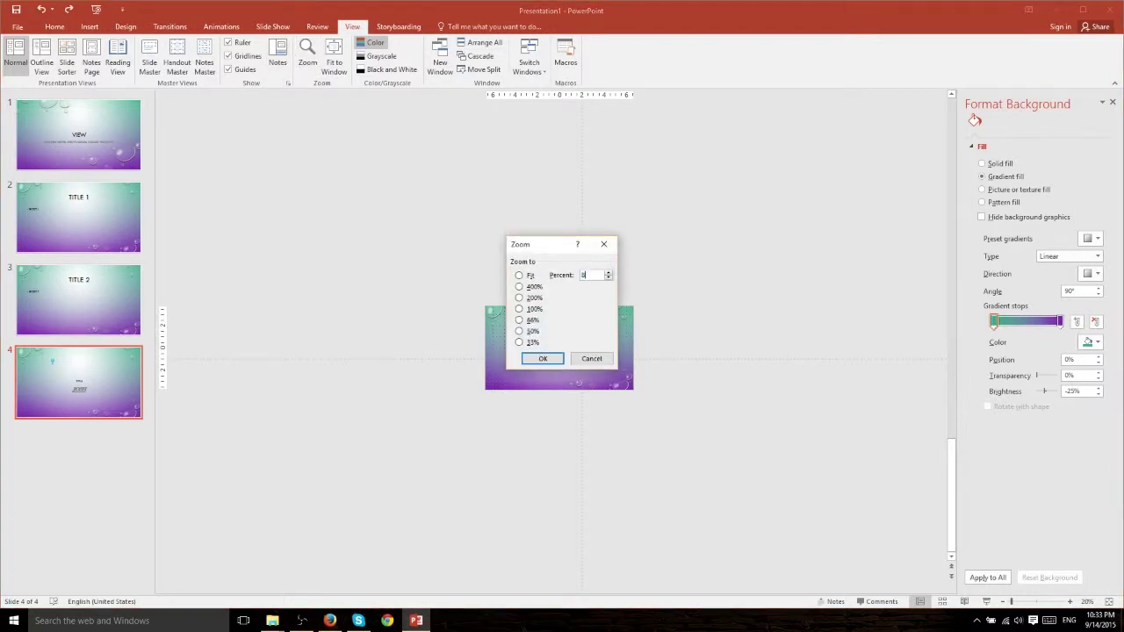
{"action": "key", "text": "Return"}
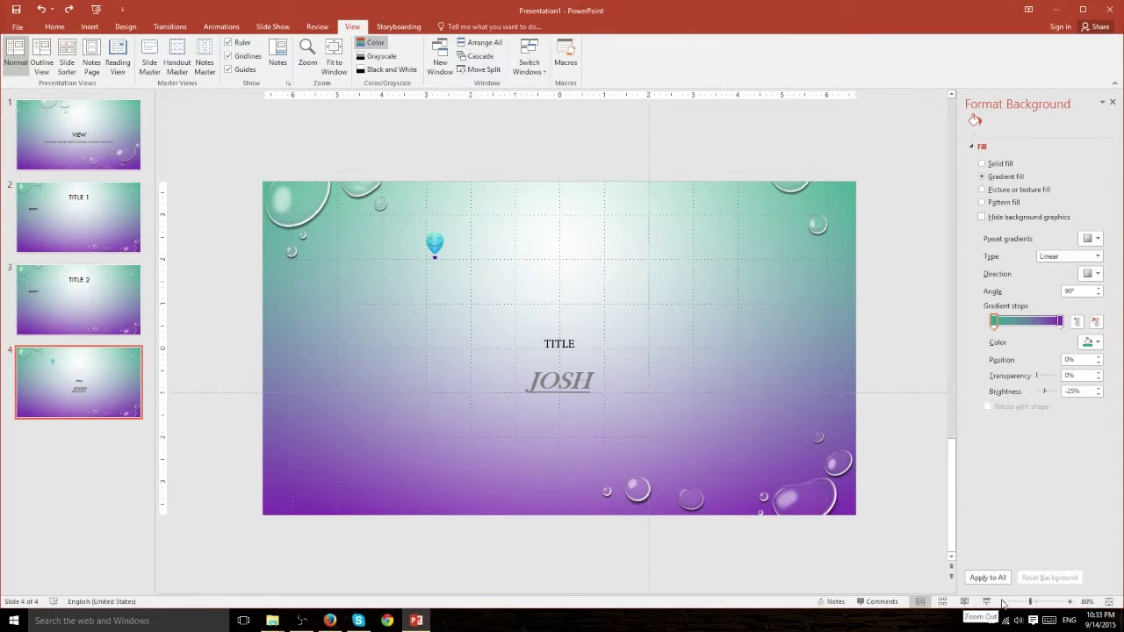
- Zoom to 100% and then 55% with the status-bar slider, cancelling the Zoom dialog
{"action": "left_click", "coordinate": [1037, 603]}
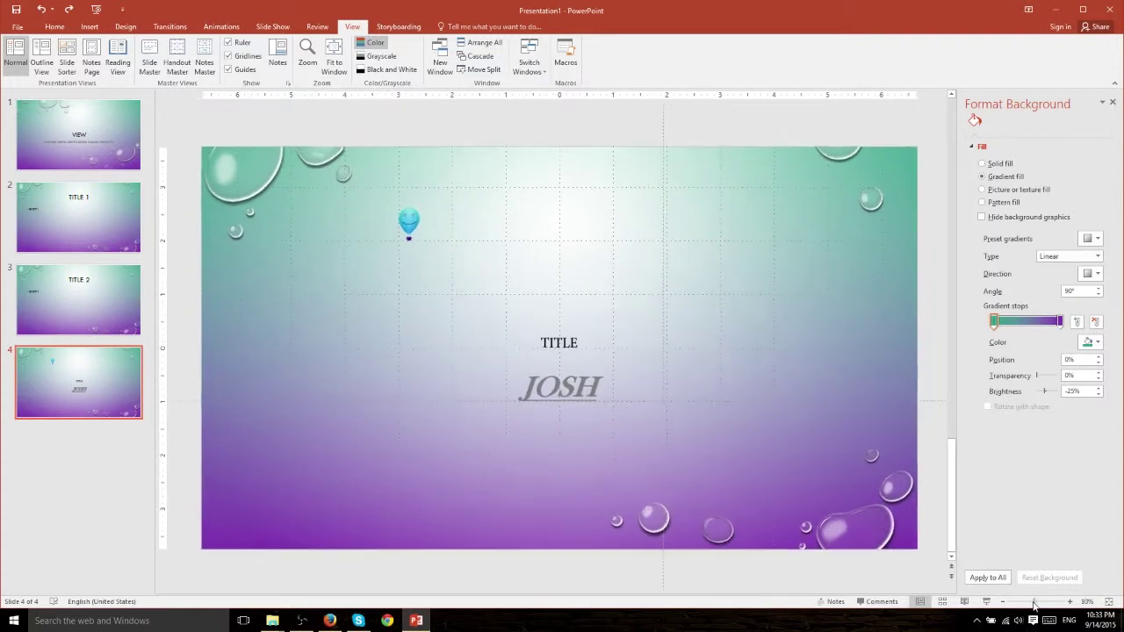
{"action": "left_click_drag", "start_coordinate": [1034, 604], "coordinate": [1021, 603]}
{"action": "left_click", "coordinate": [1087, 601]}
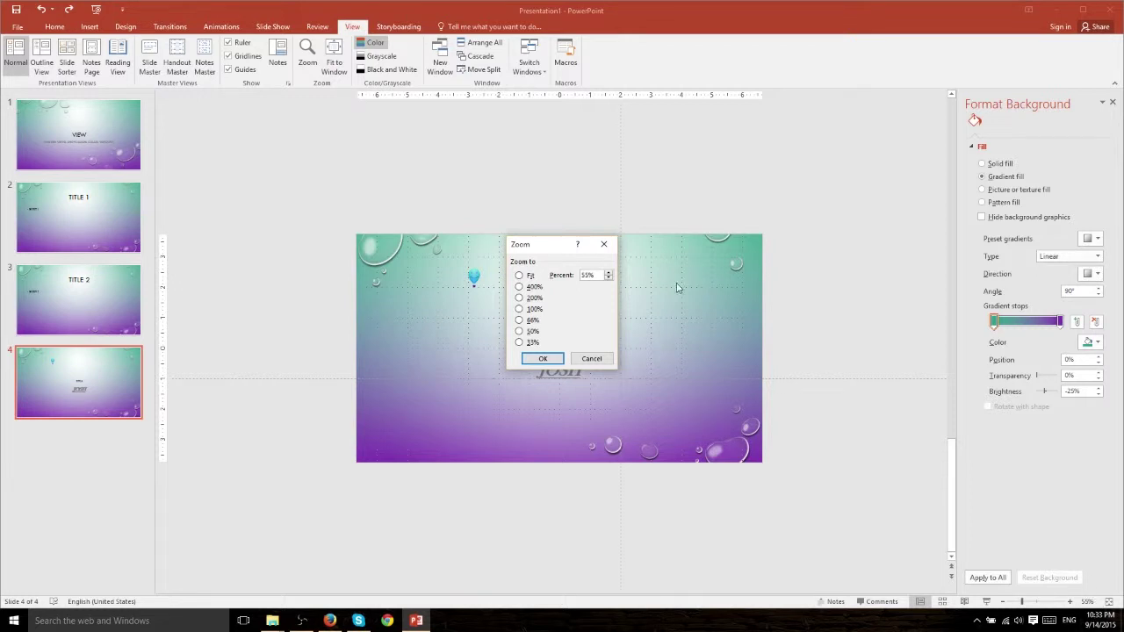
{"action": "left_click", "coordinate": [597, 359]}
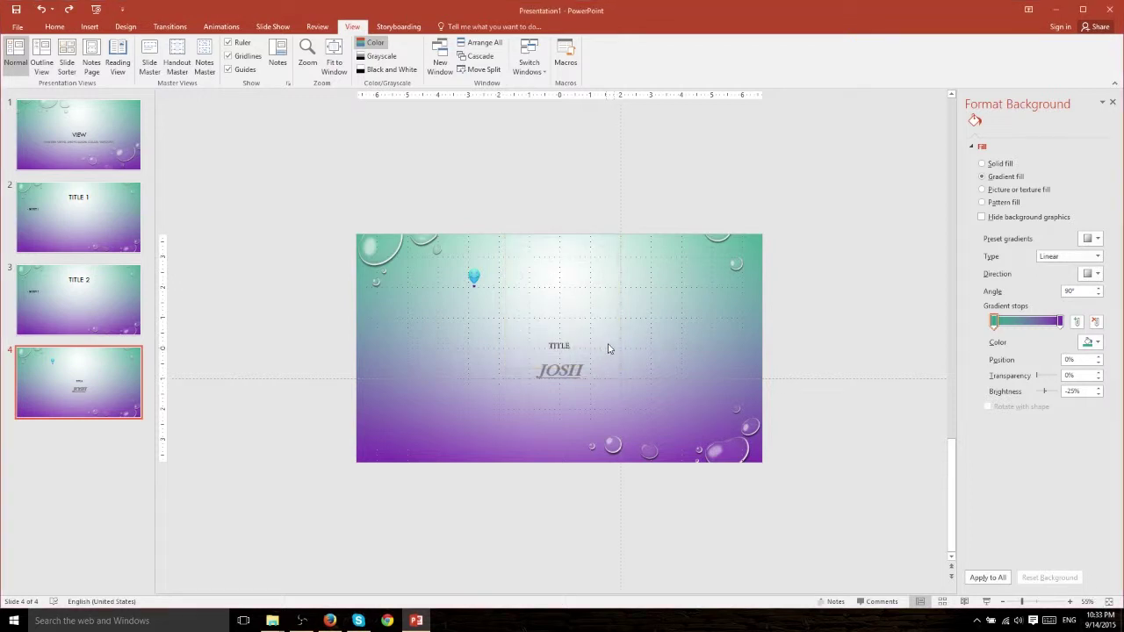
- Fit slide 4 to the window, returning to 101% zoom
{"action": "left_click", "coordinate": [330, 63]}
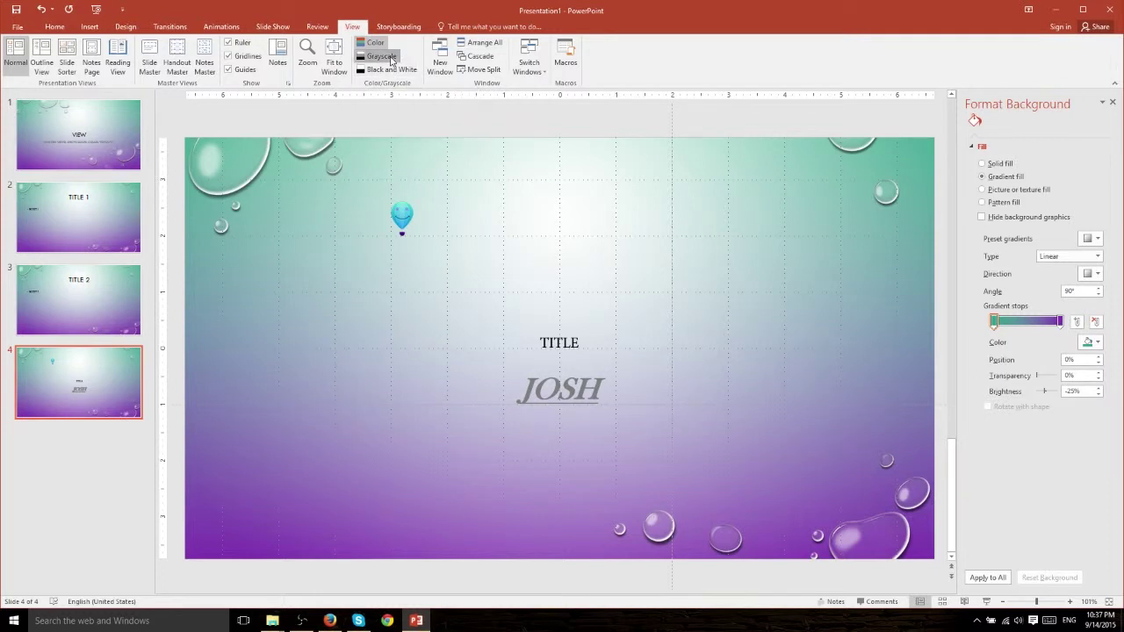
- Preview Black, Inverse Grayscale, Black with Grayscale Fill and Light Grayscale, then return to colour
{"action": "left_click", "coordinate": [384, 56]}
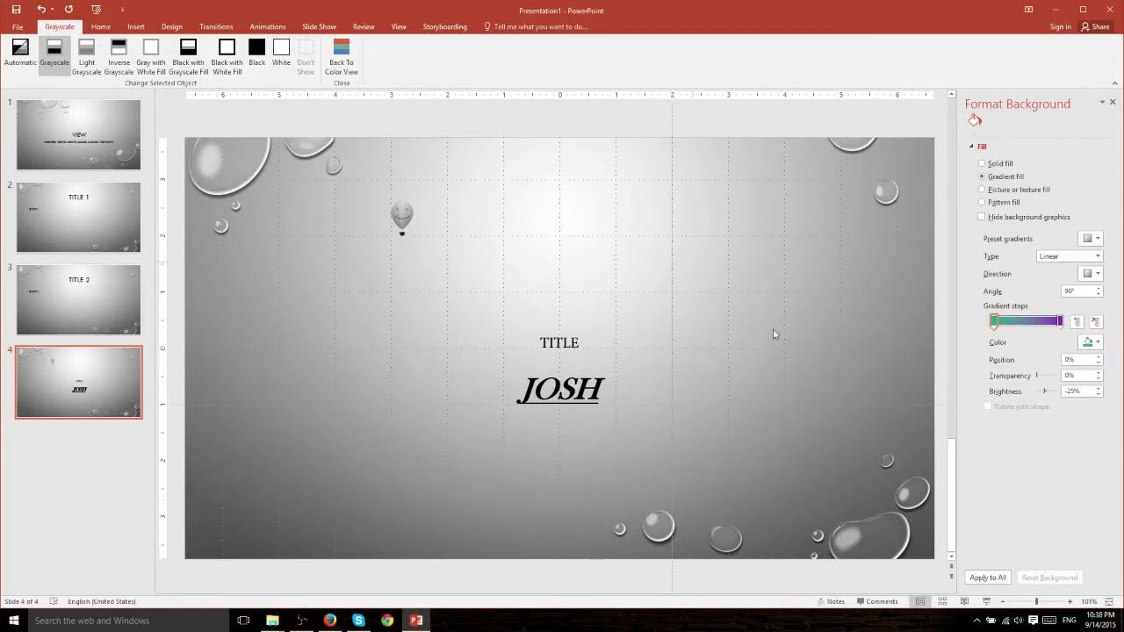
{"action": "left_click", "coordinate": [260, 73]}
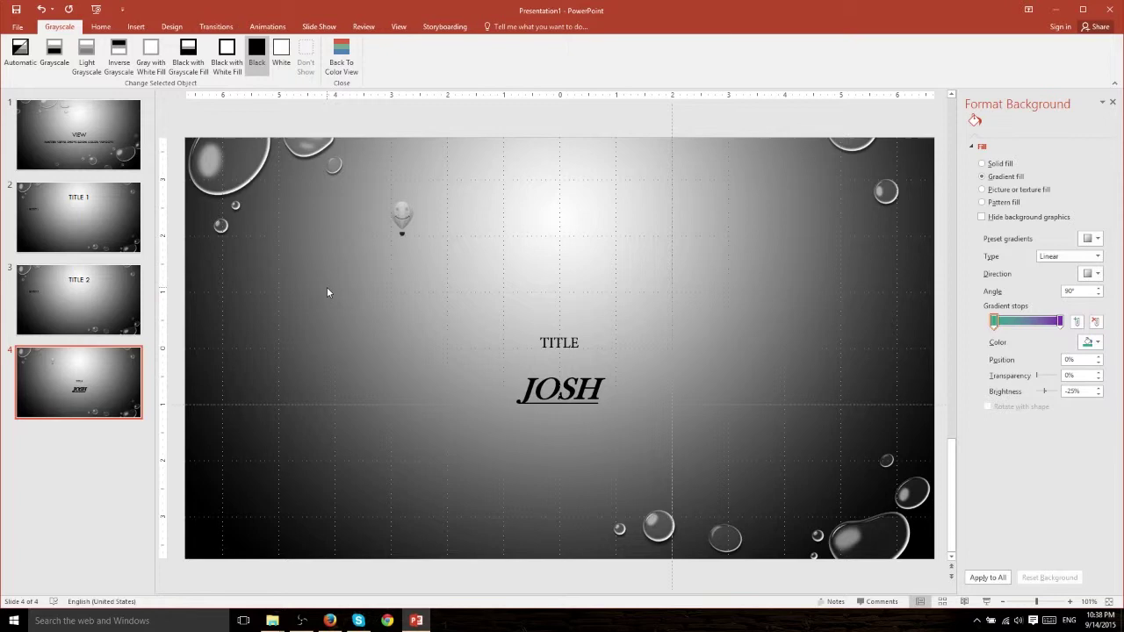
{"action": "left_click", "coordinate": [119, 57]}
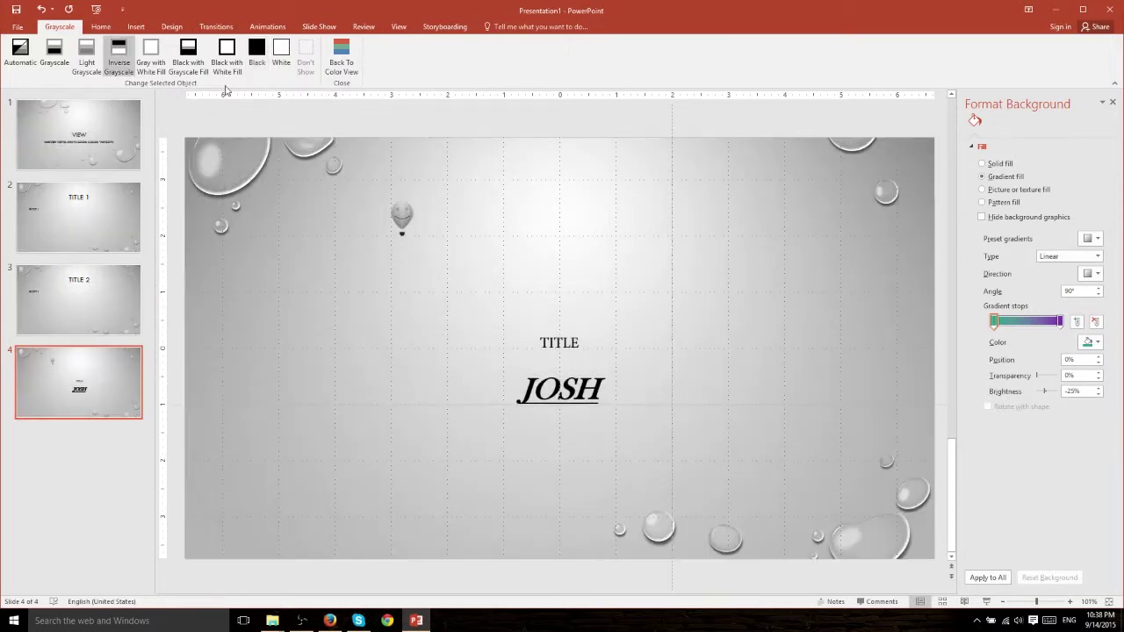
{"action": "left_click", "coordinate": [175, 68]}
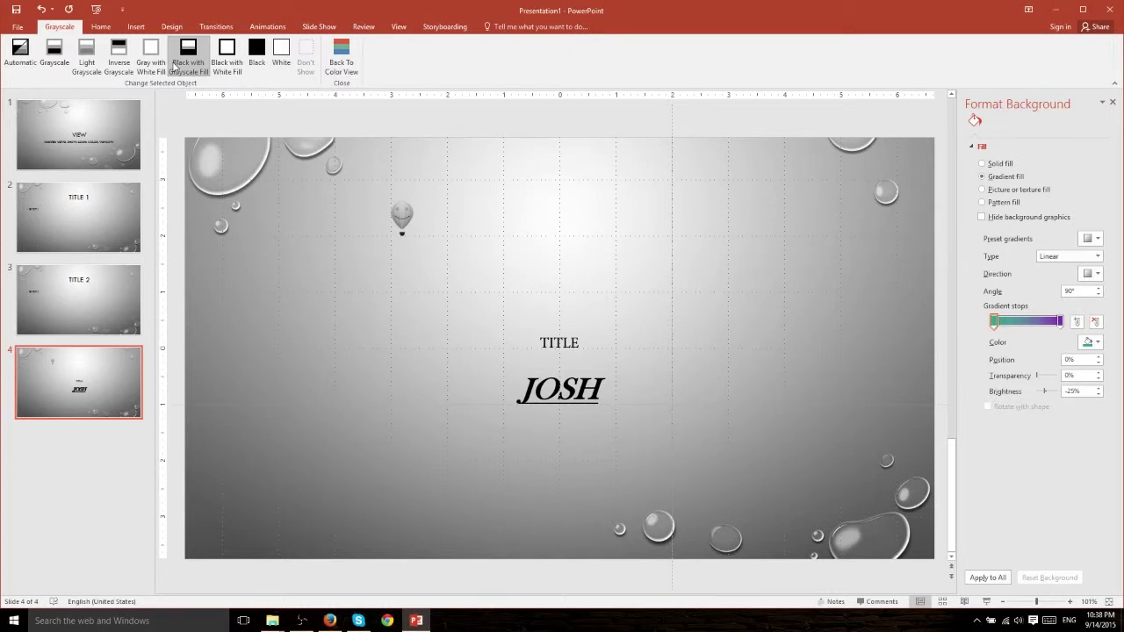
{"action": "left_click", "coordinate": [87, 56]}
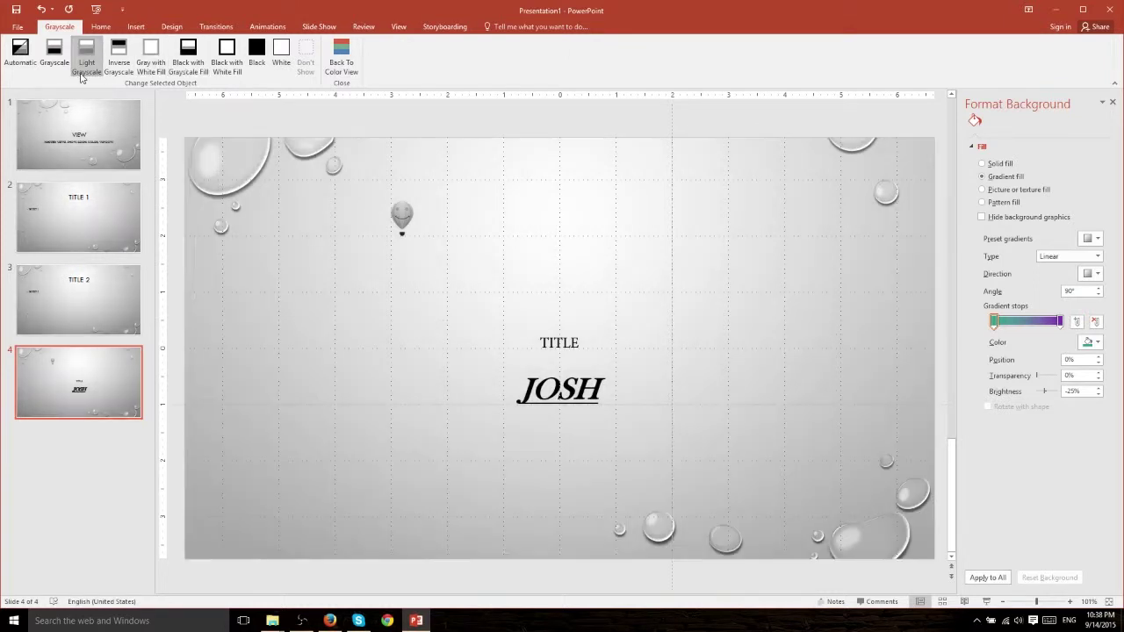
{"action": "left_click", "coordinate": [255, 59]}
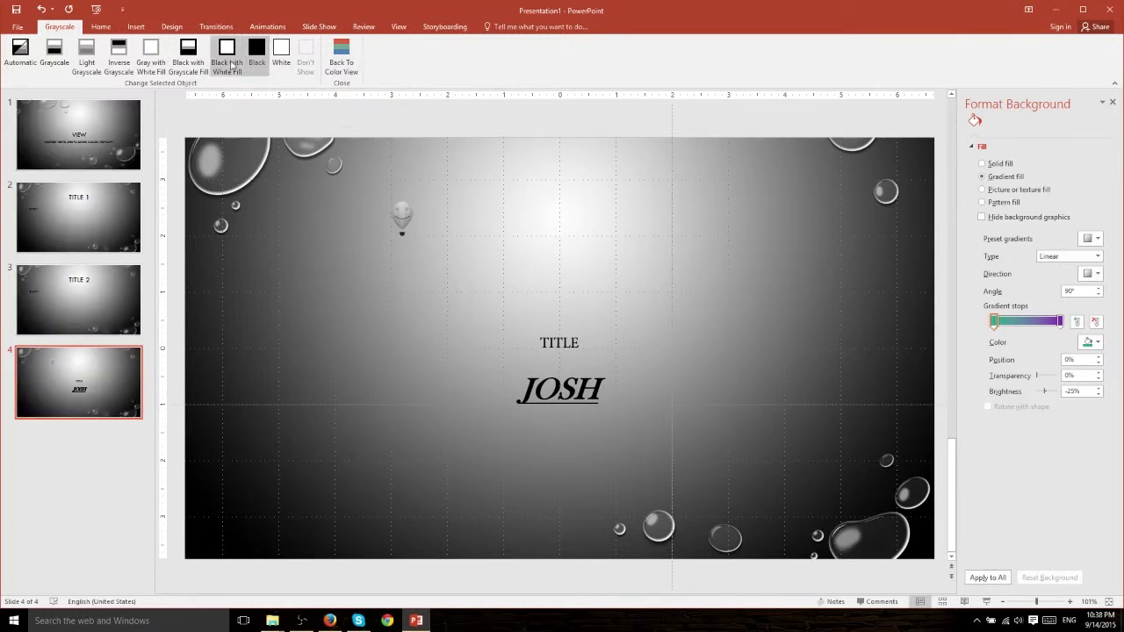
{"action": "left_click", "coordinate": [342, 60]}
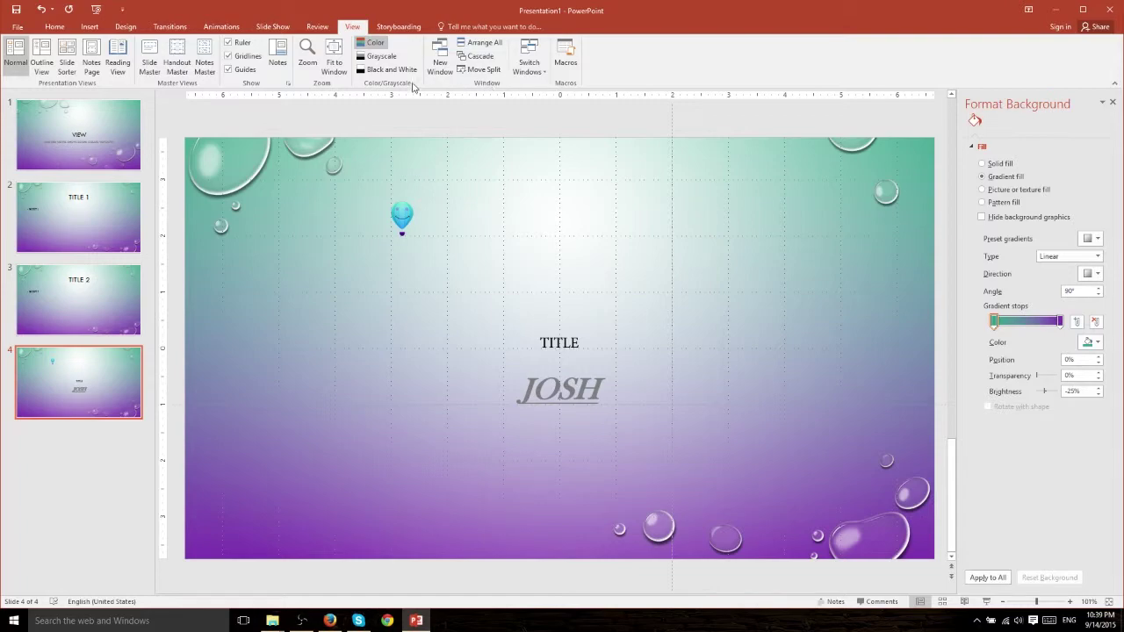
{"action": "mouse_move", "coordinate": [517, 12]}
{"action": "left_mouse_down"}
{"action": "mouse_move", "coordinate": [437, 59]}
{"action": "mouse_move", "coordinate": [512, 2]}
{"action": "left_mouse_up"}
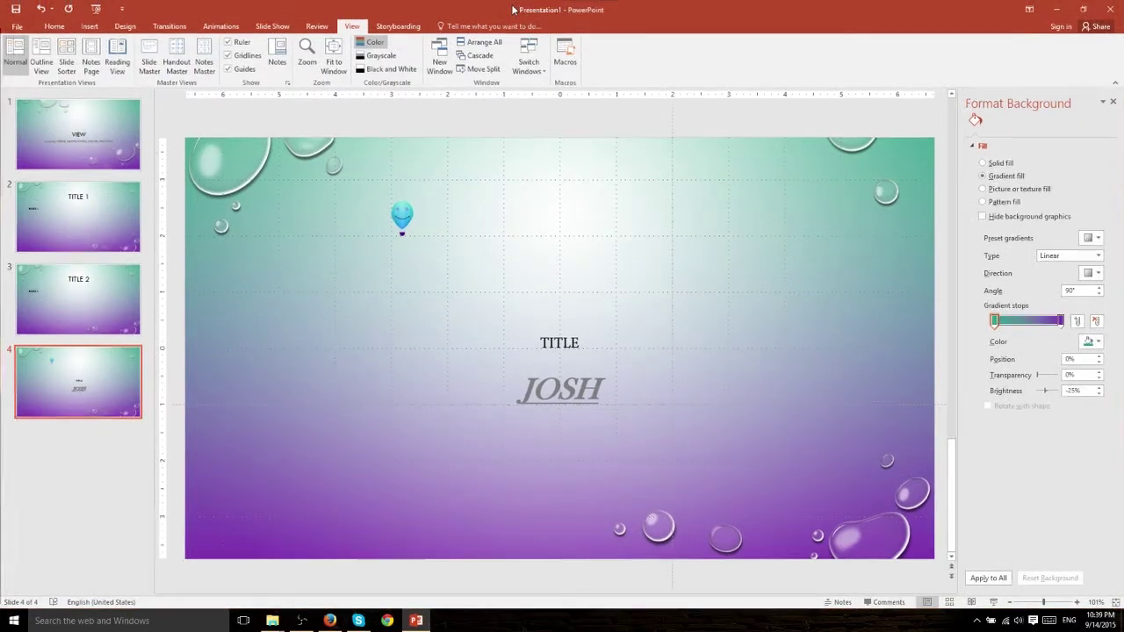
- Open a second window of Presentation1 and shrink it beside the original
{"action": "left_click", "coordinate": [440, 74]}
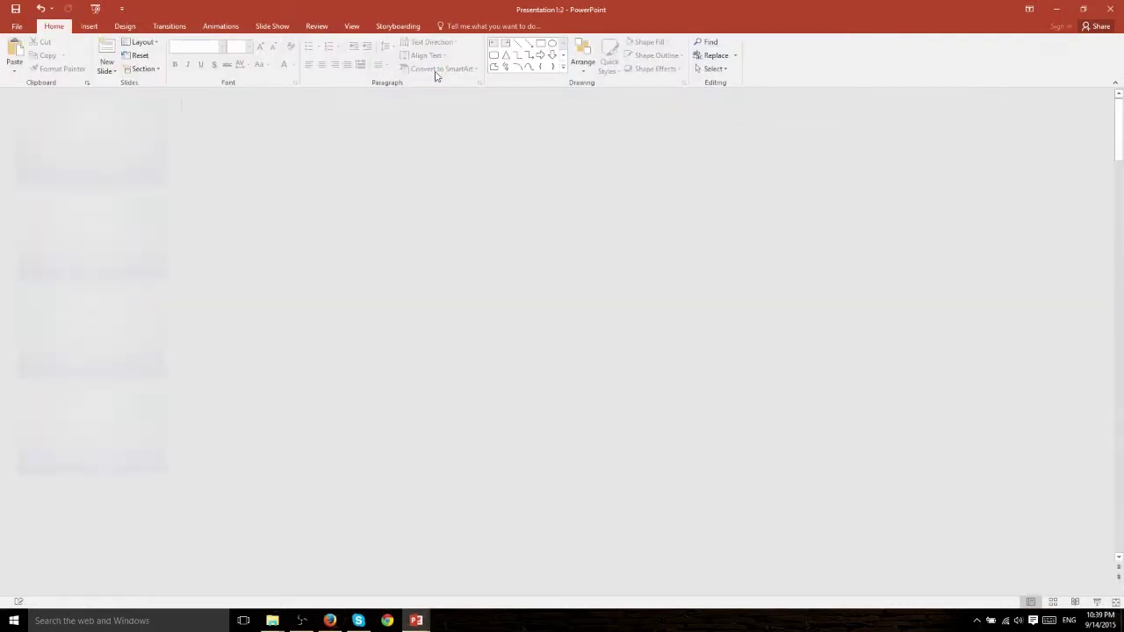
{"action": "double_click", "coordinate": [297, 4]}
{"action": "left_click_drag", "start_coordinate": [482, 87], "coordinate": [275, 83]}
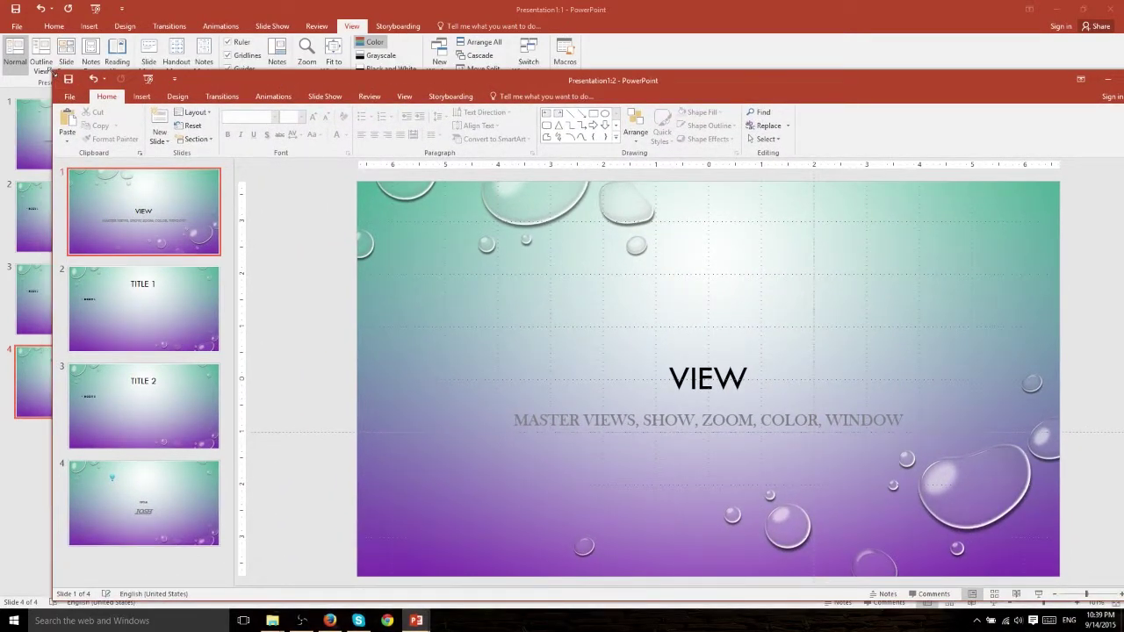
{"action": "left_click_drag", "start_coordinate": [54, 70], "coordinate": [346, 120]}
- Open the recent presentation The Review Tab 2 from the second window
{"action": "left_click", "coordinate": [365, 146]}
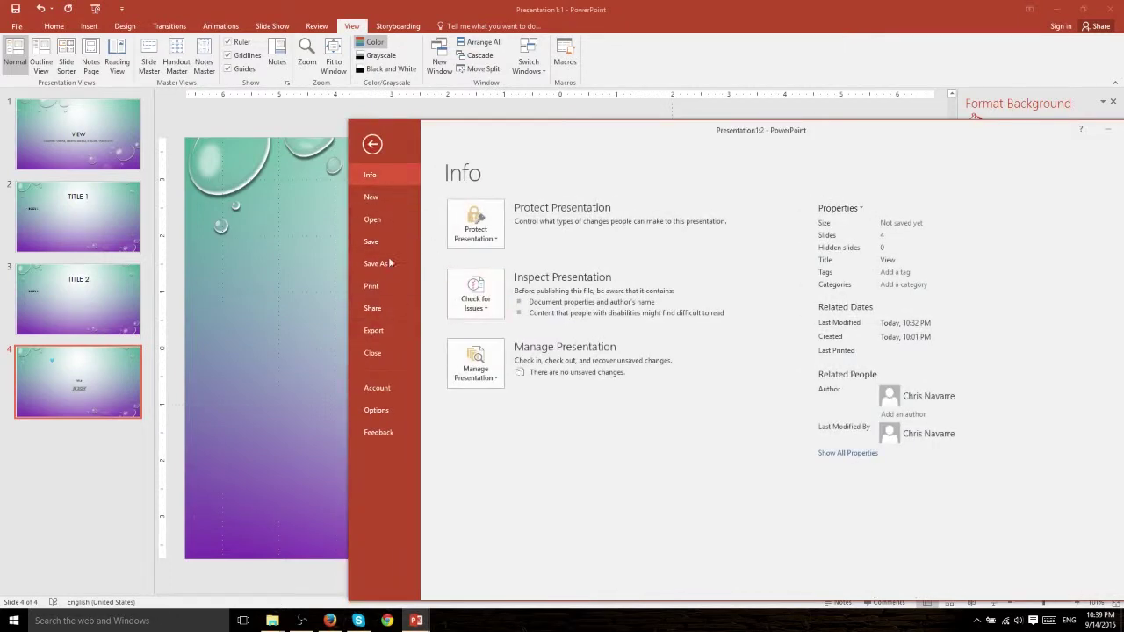
{"action": "left_click", "coordinate": [384, 221]}
{"action": "left_click", "coordinate": [737, 254]}
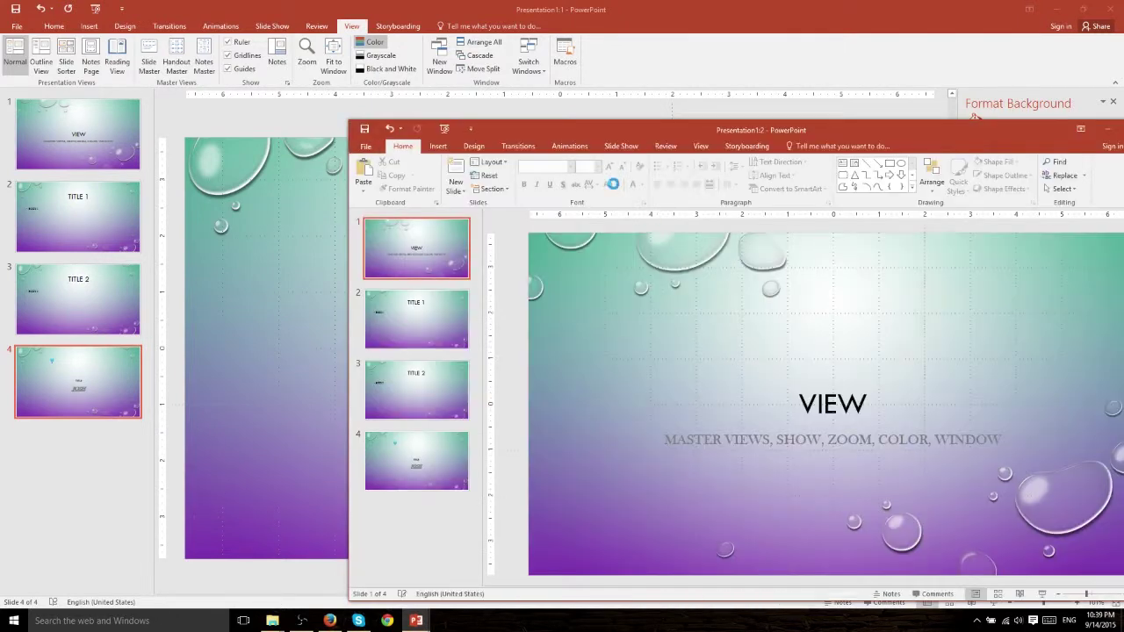
- Reposition The Review Tab 2 window and close the Presentation1:2 copy
{"action": "left_click_drag", "start_coordinate": [510, 120], "coordinate": [329, 80]}
{"action": "left_click_drag", "start_coordinate": [1036, 129], "coordinate": [716, 146]}
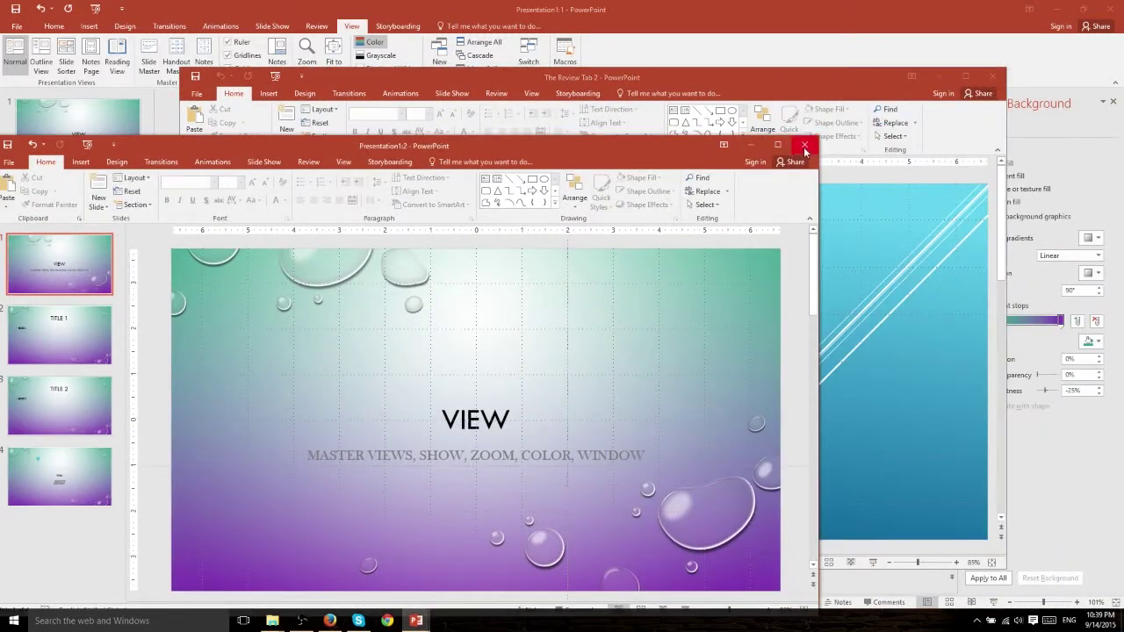
{"action": "left_click", "coordinate": [805, 143]}
{"action": "left_click_drag", "start_coordinate": [621, 78], "coordinate": [725, 143]}
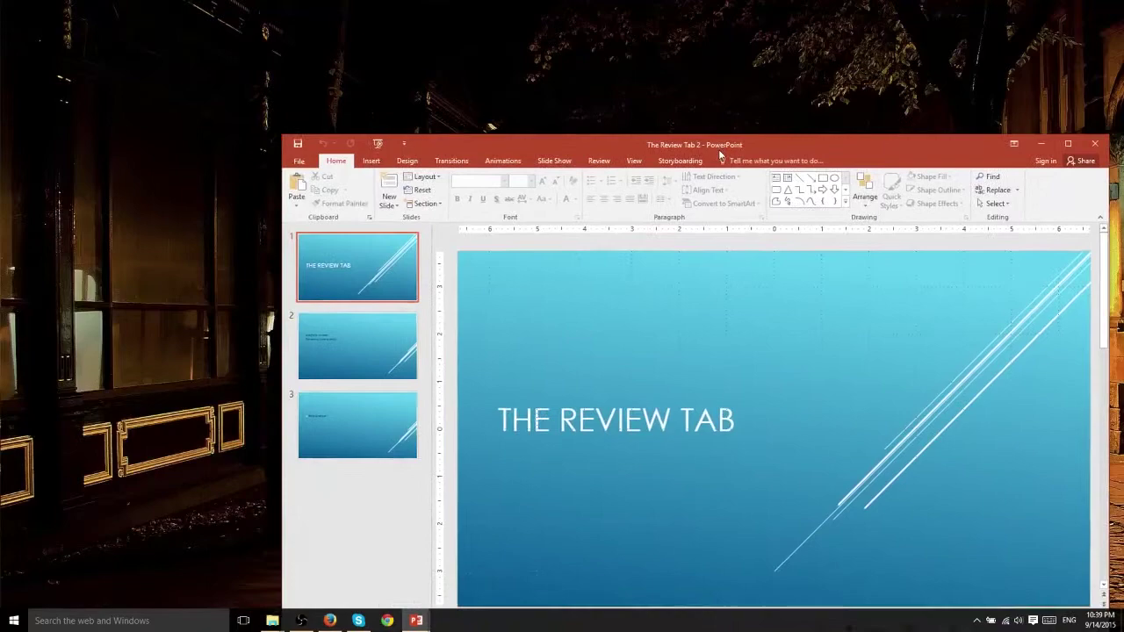
- Restore Presentation1 full-screen from the taskbar and tile the open windows
{"action": "mouse_move", "coordinate": [416, 620]}
{"action": "left_click", "coordinate": [354, 567]}
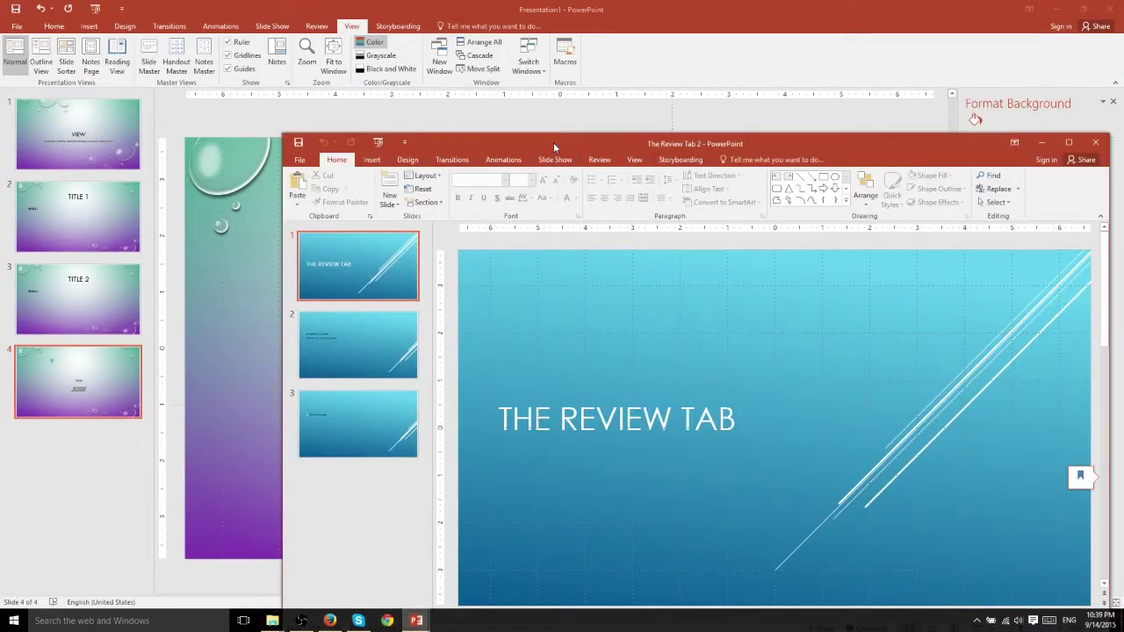
{"action": "left_click_drag", "start_coordinate": [568, 141], "coordinate": [590, 179]}
{"action": "mouse_move", "coordinate": [416, 620]}
{"action": "left_click", "coordinate": [354, 571]}
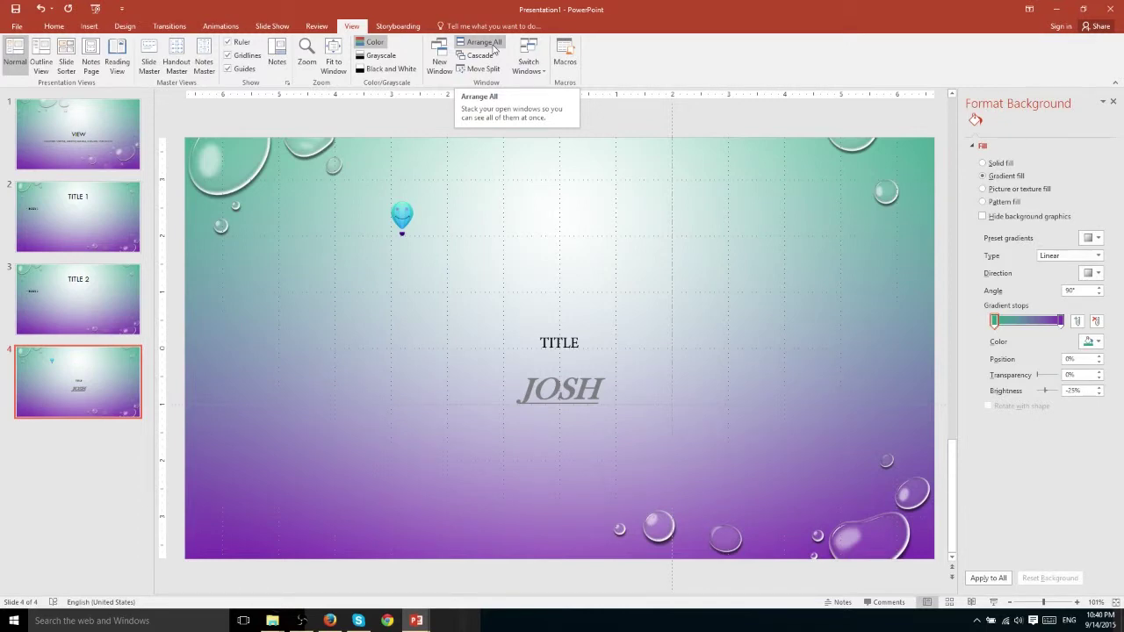
{"action": "left_click", "coordinate": [494, 48]}
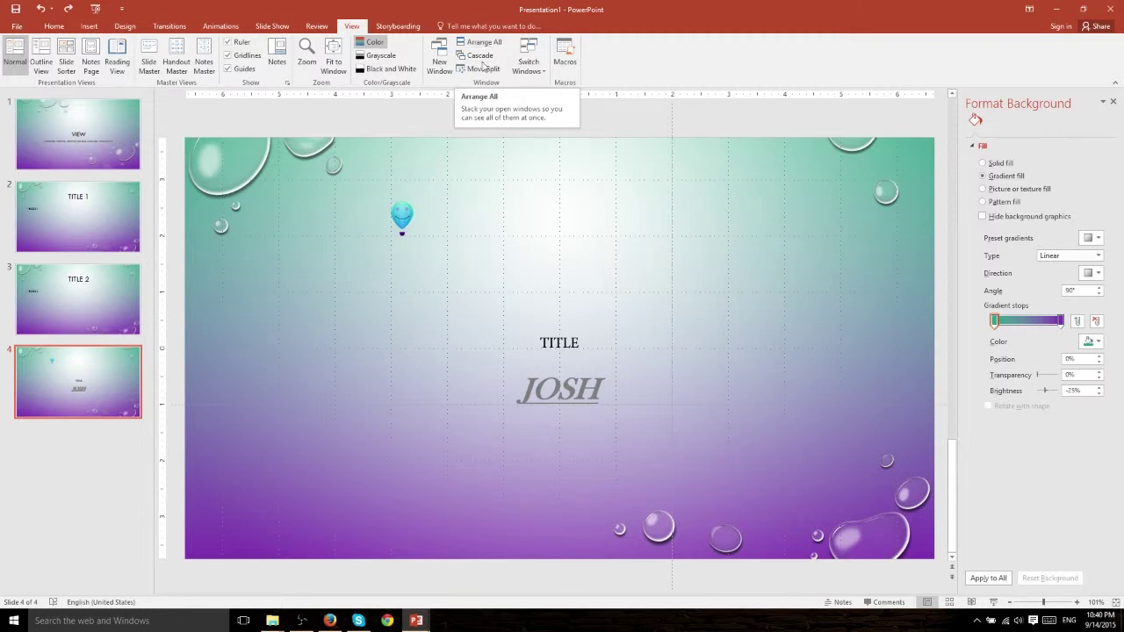
- Arrange Presentation1 and The Review Tab 2 side by side, activating each in turn
{"action": "left_click", "coordinate": [496, 46]}
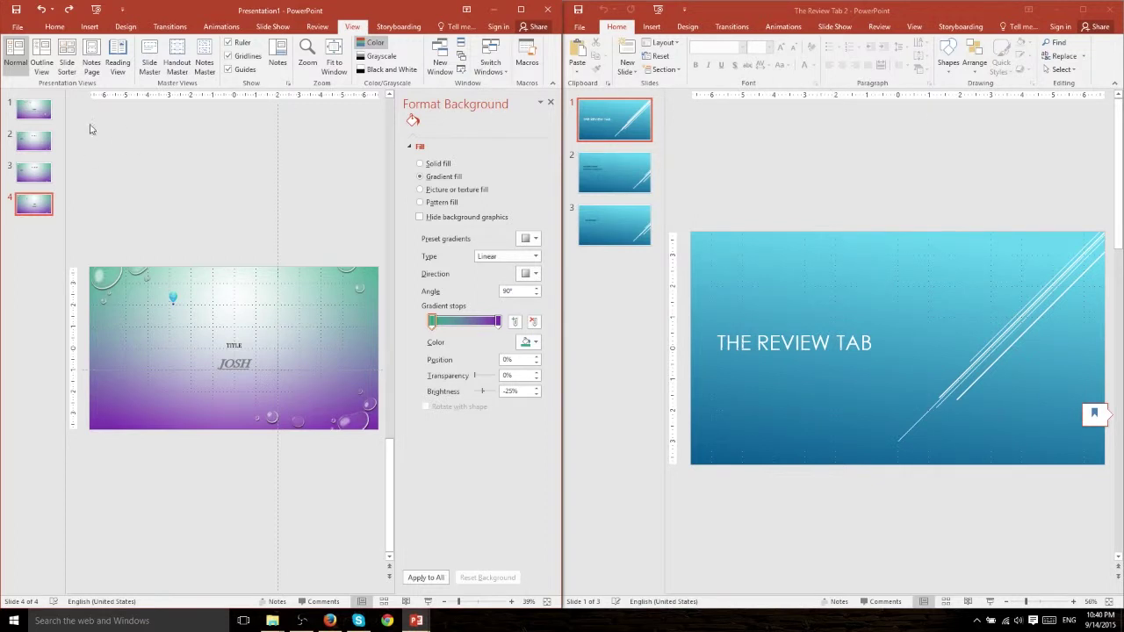
{"action": "left_click", "coordinate": [588, 371]}
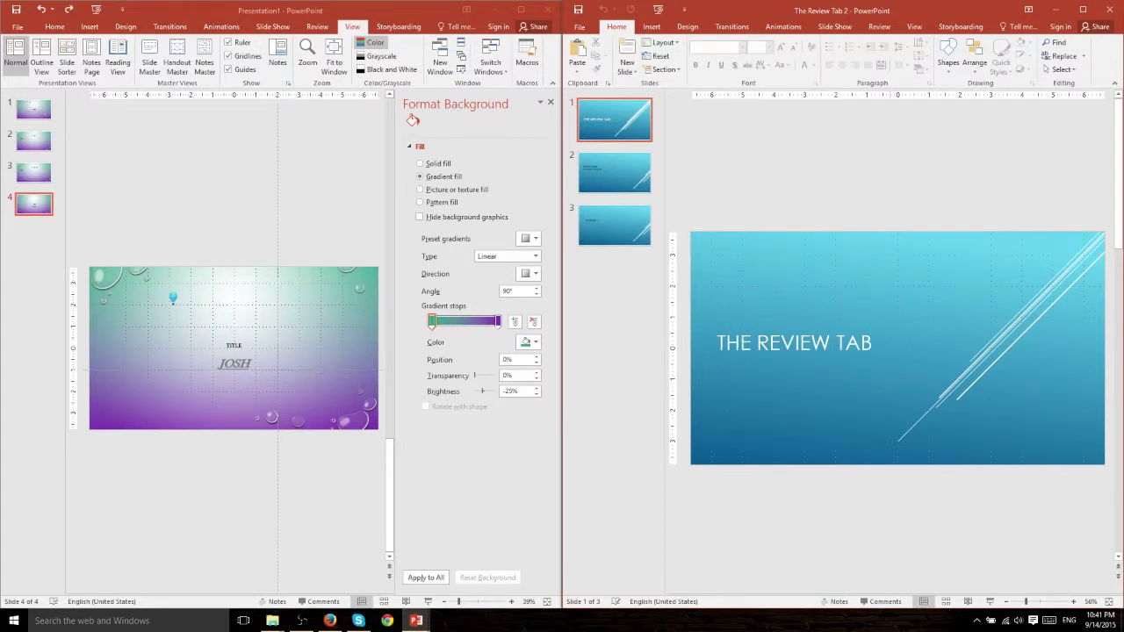
{"action": "left_click", "coordinate": [358, 32]}
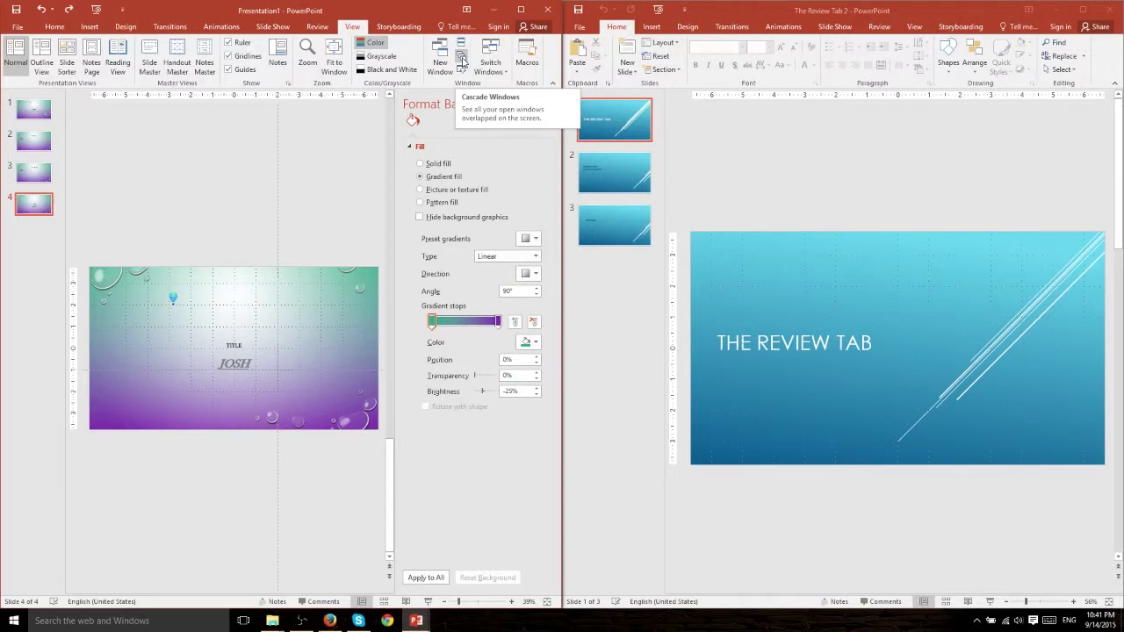
- Cascade the windows, alternate focus ending on Presentation1, then use Move Split
{"action": "left_click", "coordinate": [461, 58]}
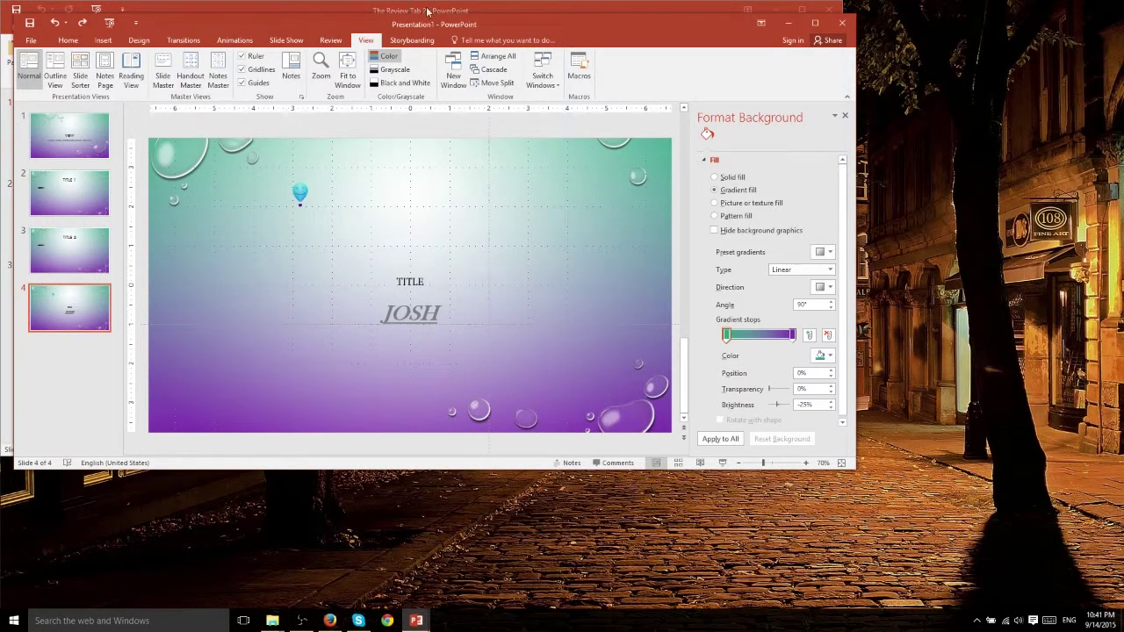
{"action": "left_click", "coordinate": [377, 10]}
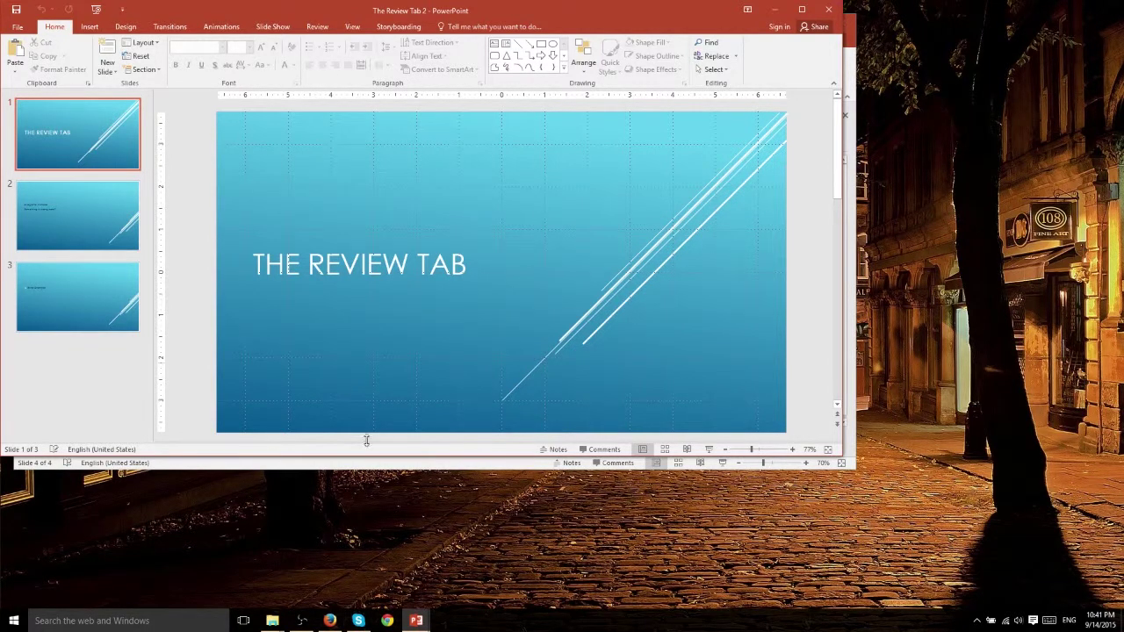
{"action": "left_click", "coordinate": [384, 466]}
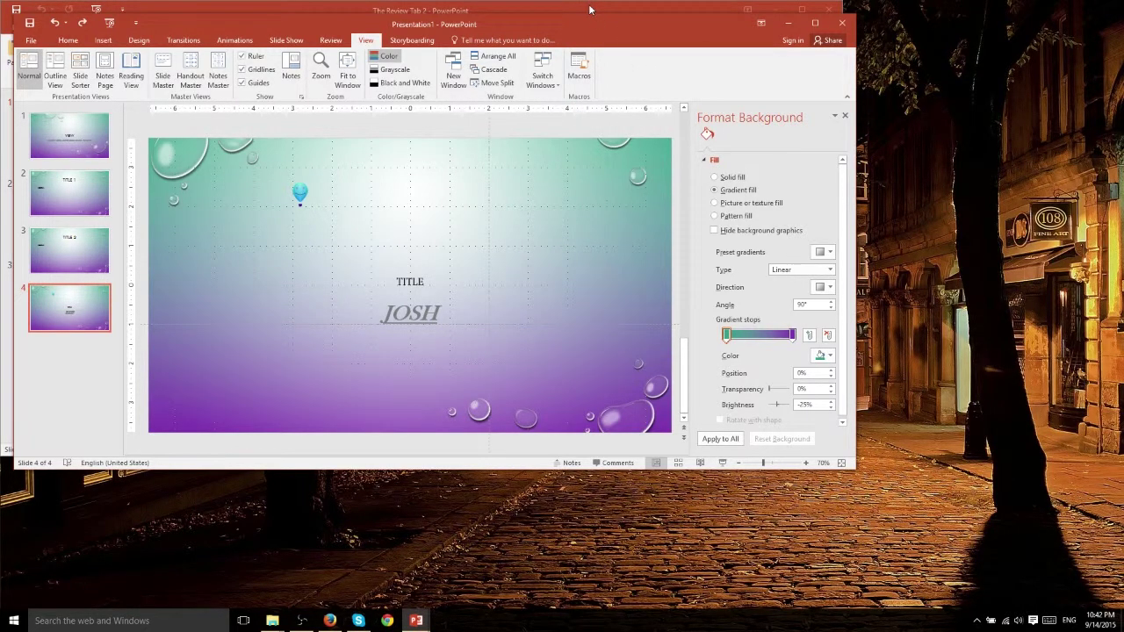
{"action": "left_click", "coordinate": [546, 11]}
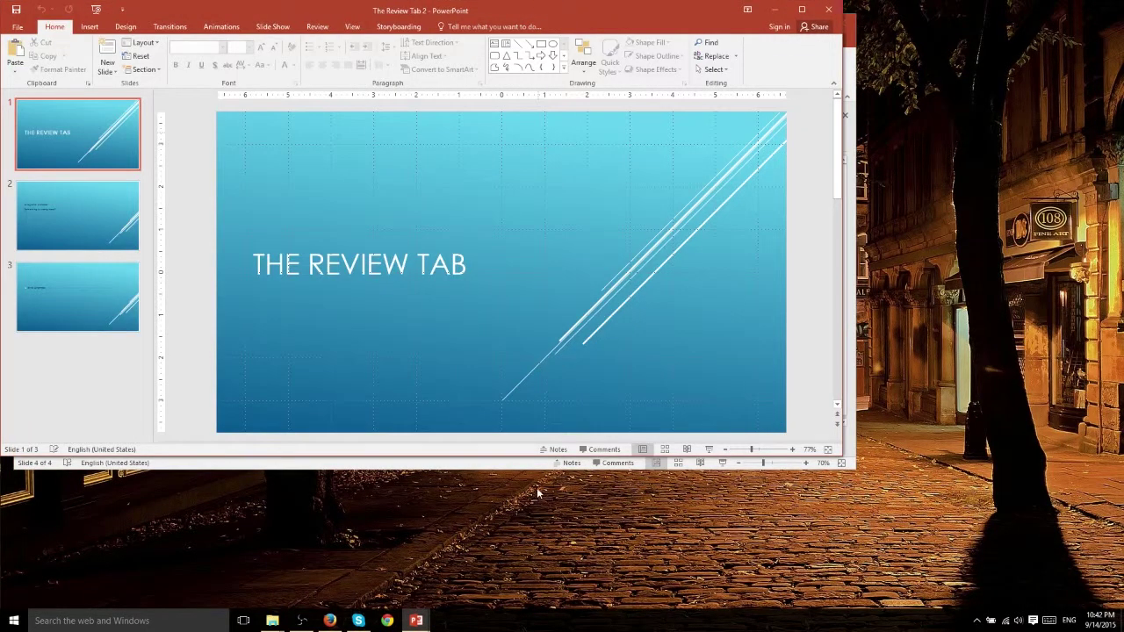
{"action": "left_click", "coordinate": [536, 464]}
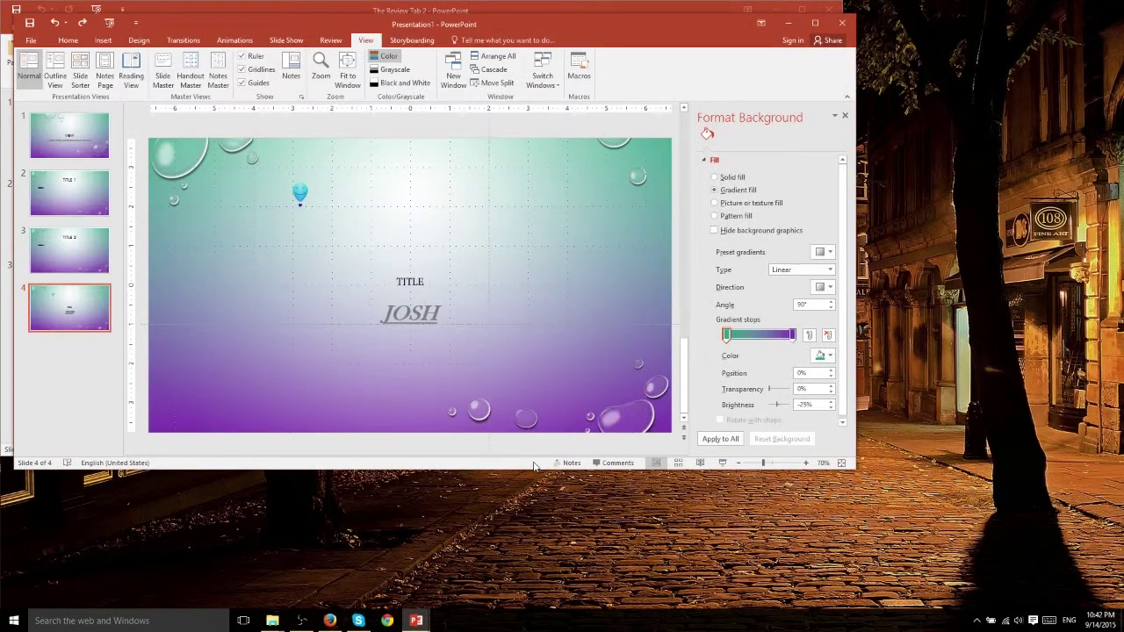
{"action": "left_click", "coordinate": [474, 88]}
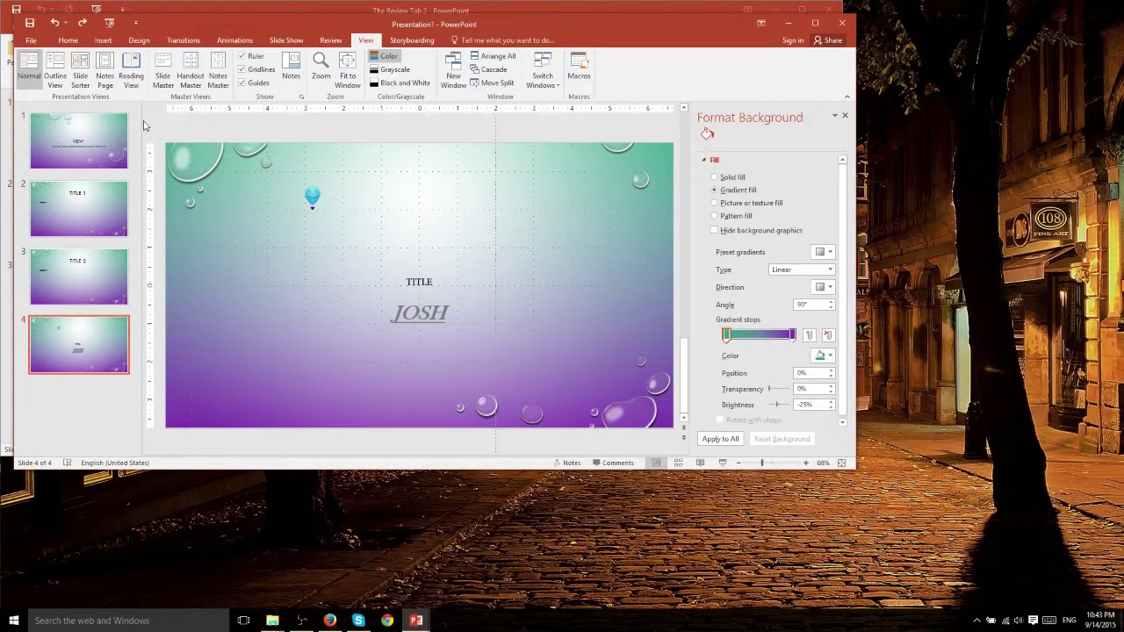
- Widen Presentation1's slide thumbnail pane in two stages, first with the splitter, then with Move Split
{"action": "mouse_move", "coordinate": [145, 126]}
{"action": "left_mouse_down"}
{"action": "mouse_move", "coordinate": [173, 128]}
{"action": "mouse_move", "coordinate": [137, 130]}
{"action": "mouse_move", "coordinate": [201, 134]}
{"action": "mouse_move", "coordinate": [140, 137]}
{"action": "mouse_move", "coordinate": [171, 138]}
{"action": "mouse_move", "coordinate": [162, 138]}
{"action": "left_mouse_up"}
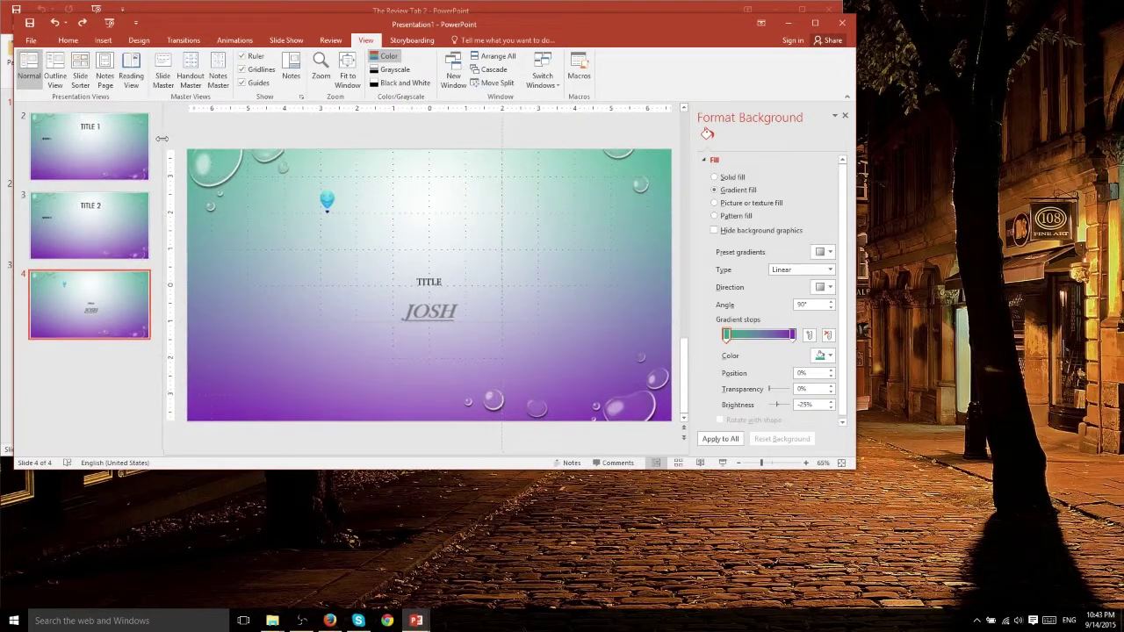
{"action": "left_click", "coordinate": [497, 84]}
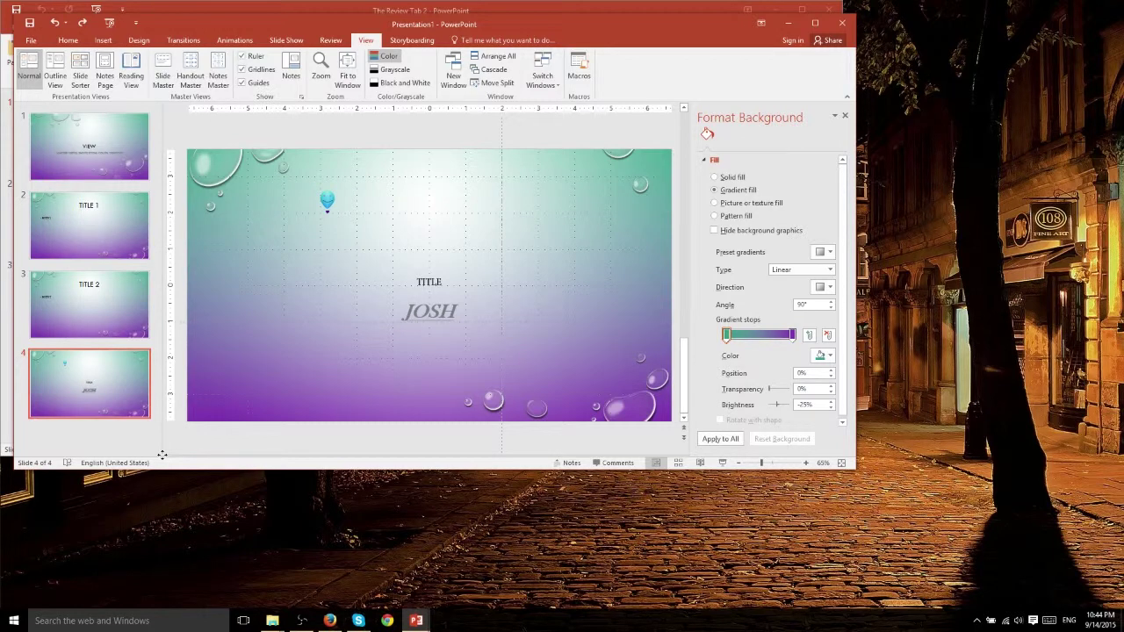
{"action": "left_click_drag", "start_coordinate": [163, 454], "coordinate": [160, 393]}
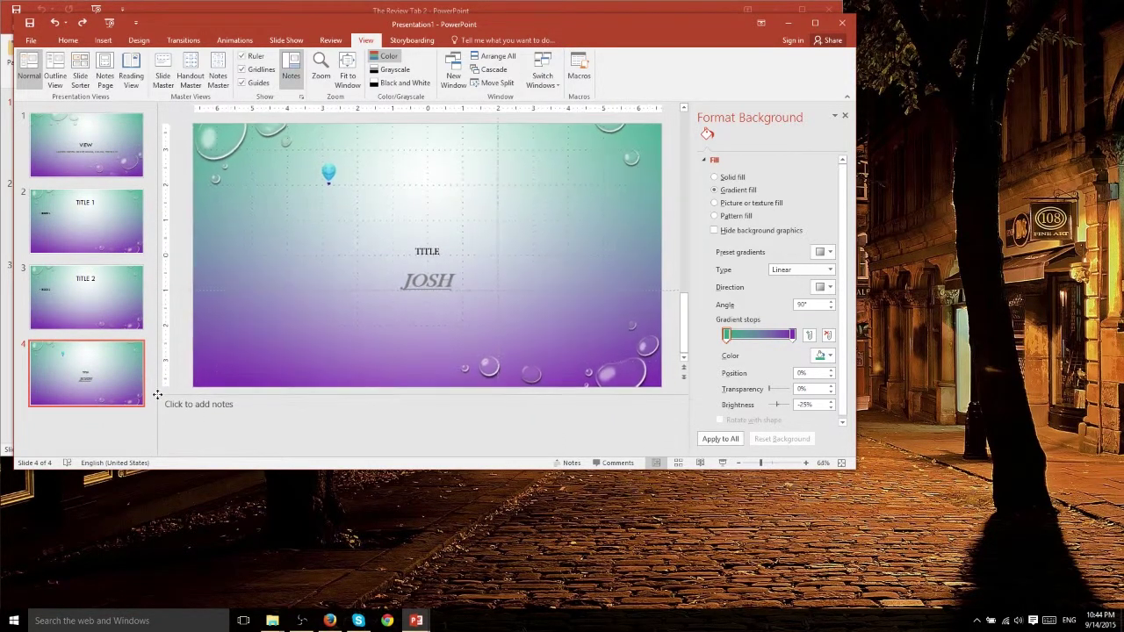
- Hide Notes, open the Comments pane, and add a 'Comments' comment at slide 4's upper right
{"action": "left_click", "coordinate": [569, 465]}
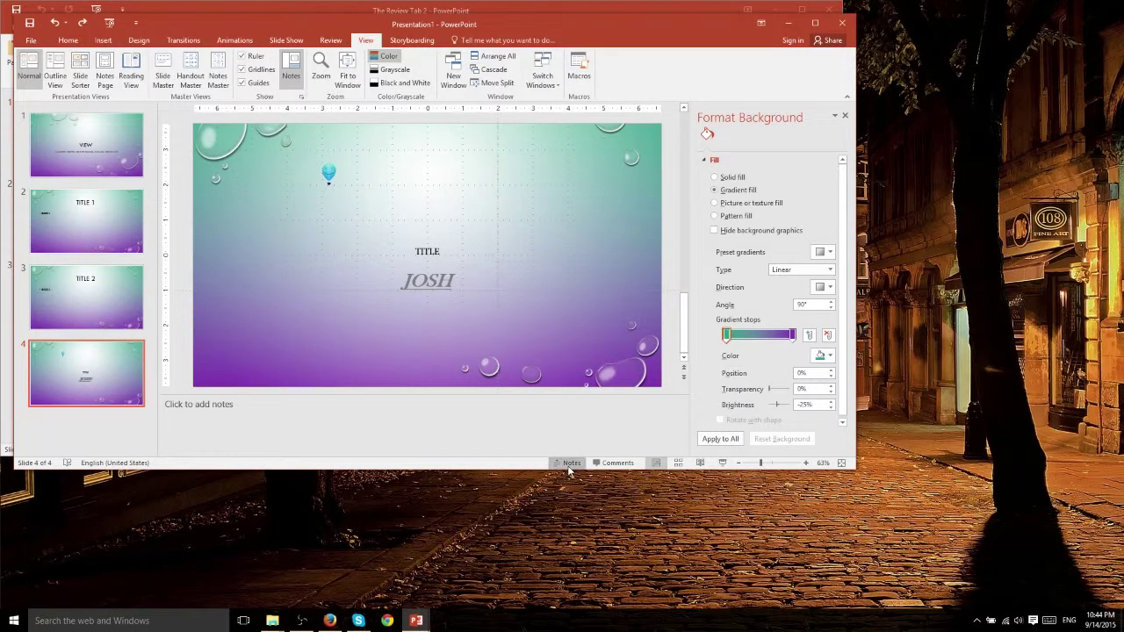
{"action": "left_click", "coordinate": [597, 465]}
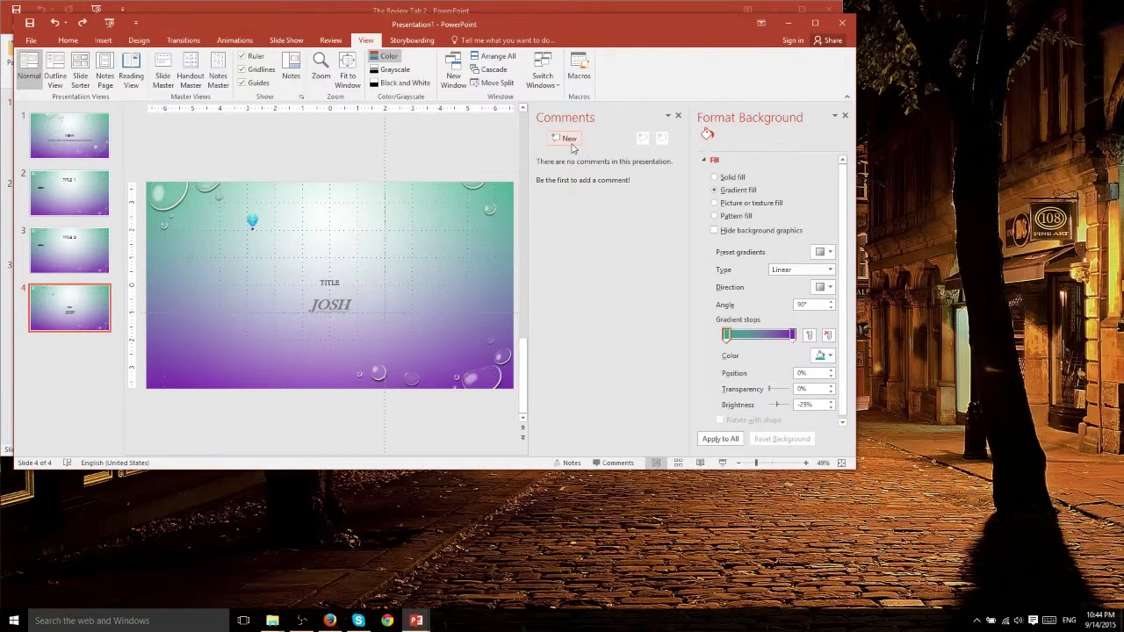
{"action": "left_click", "coordinate": [564, 139]}
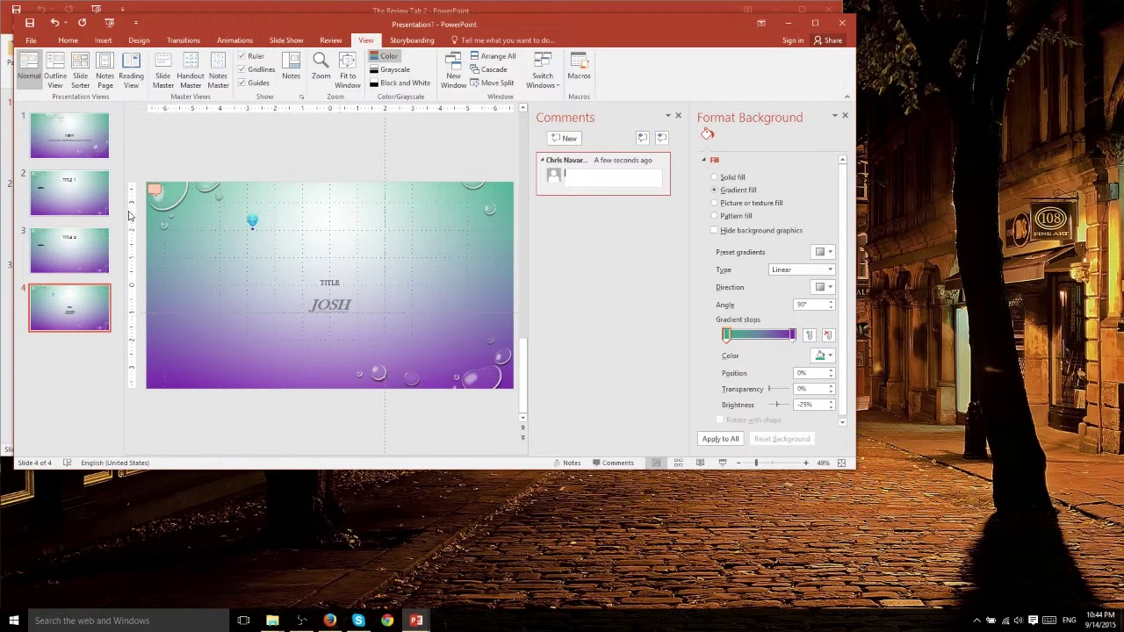
{"action": "left_click_drag", "start_coordinate": [154, 189], "coordinate": [439, 244]}
{"action": "left_click", "coordinate": [576, 173]}
{"action": "type", "text": "Comments"}
{"action": "left_click", "coordinate": [565, 247]}
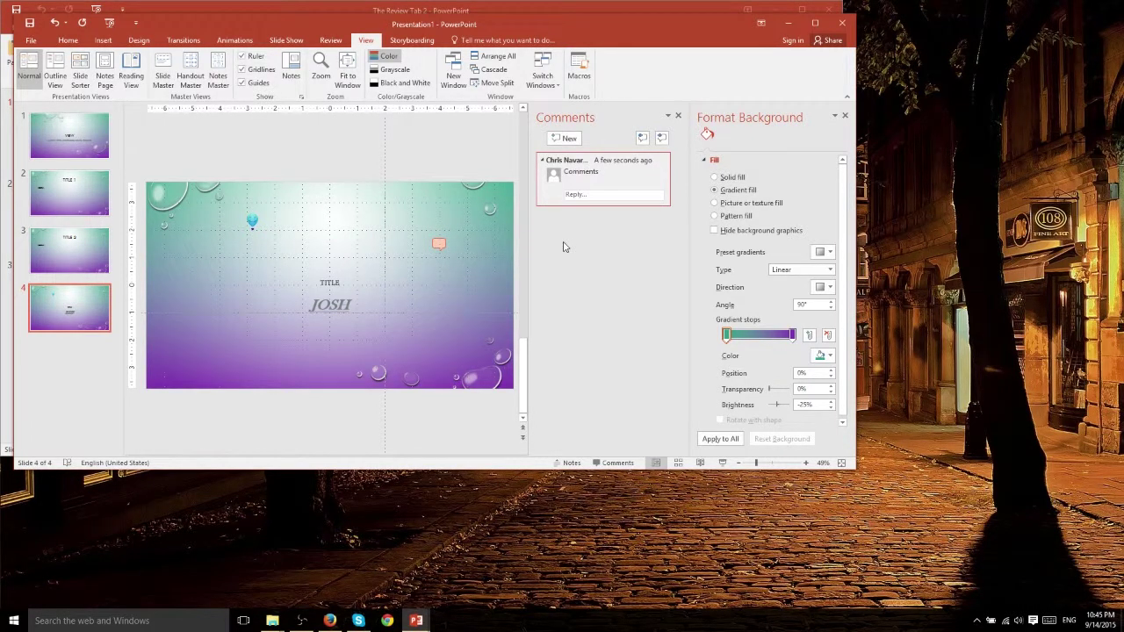
- Bring Presentation1 in front of The Review Tab 2, reposition it, then maximize it full-screen
{"action": "left_click", "coordinate": [443, 10]}
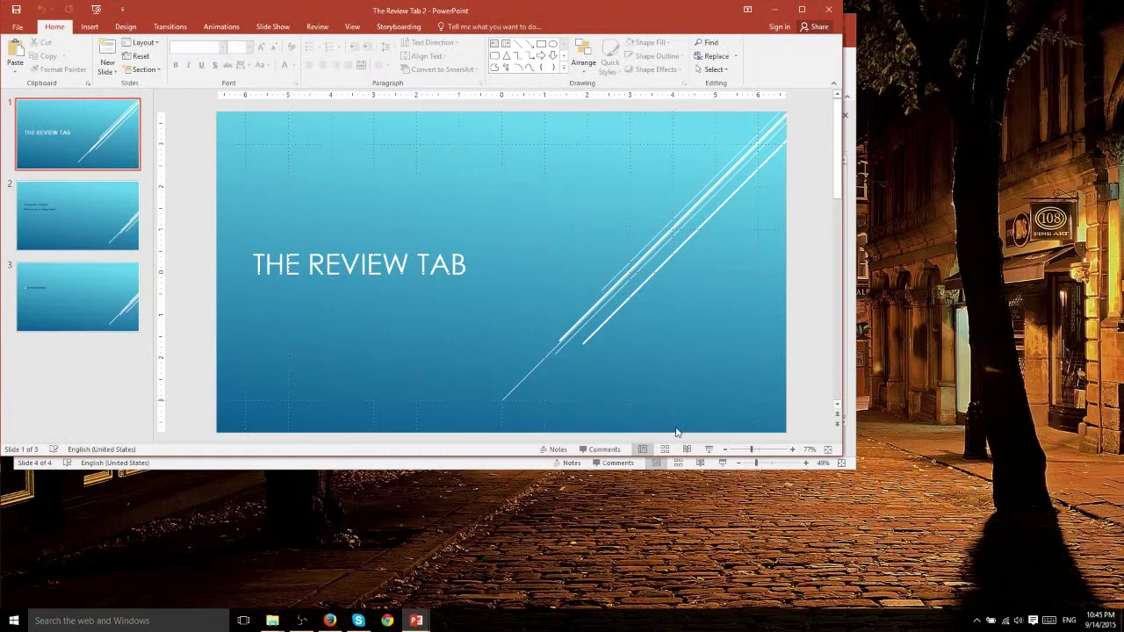
{"action": "left_click", "coordinate": [522, 466]}
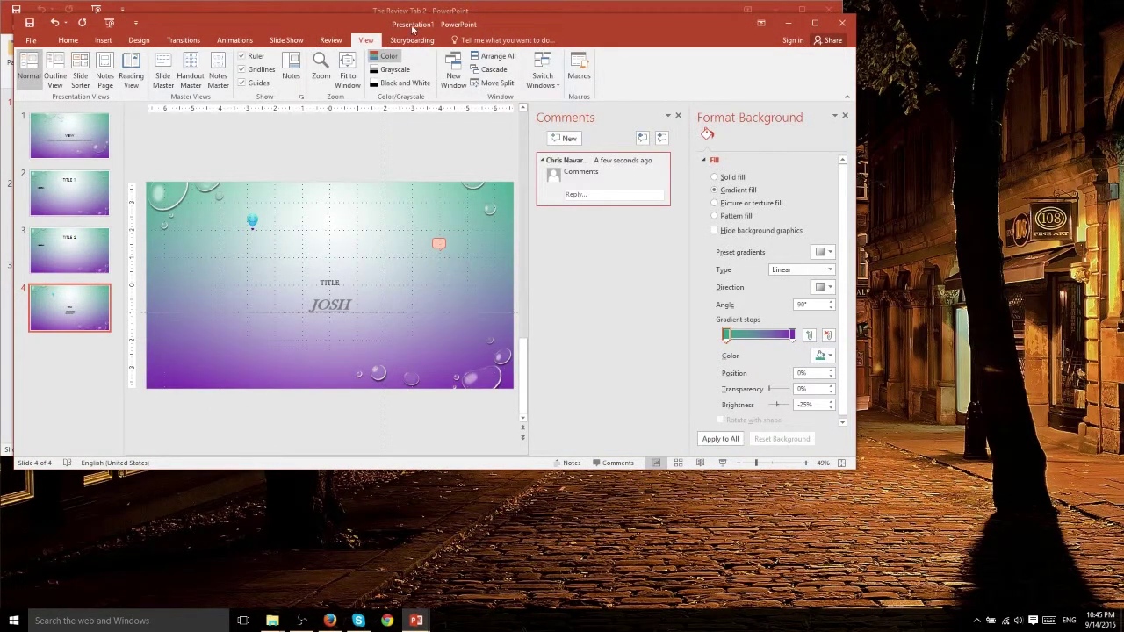
{"action": "left_click_drag", "start_coordinate": [480, 25], "coordinate": [606, 67]}
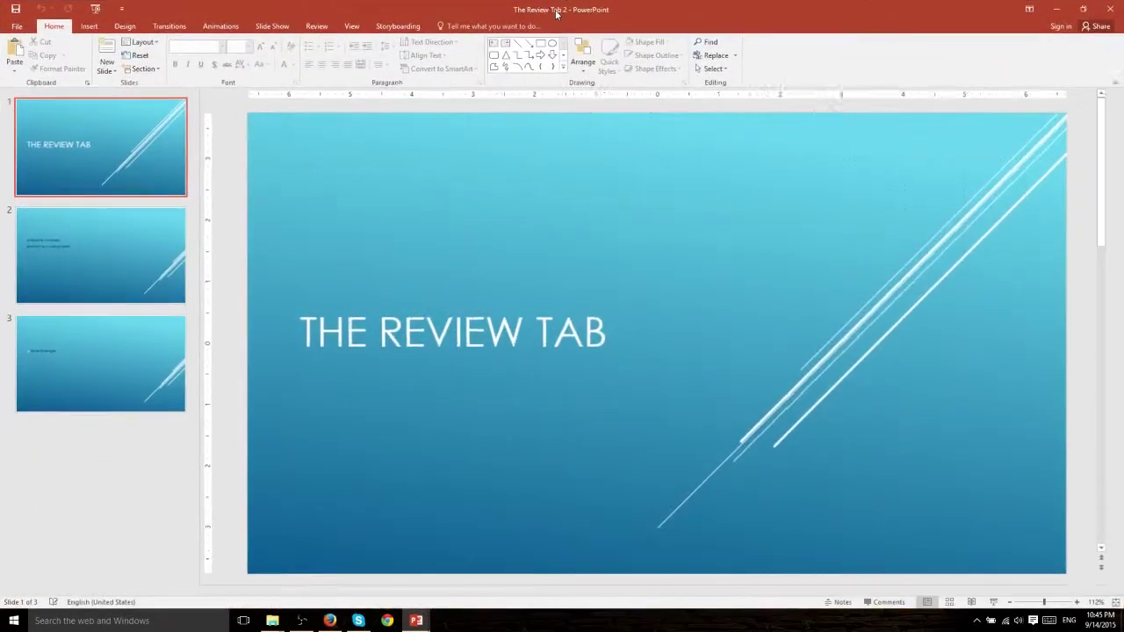
{"action": "mouse_move", "coordinate": [416, 621]}
{"action": "left_click", "coordinate": [352, 567]}
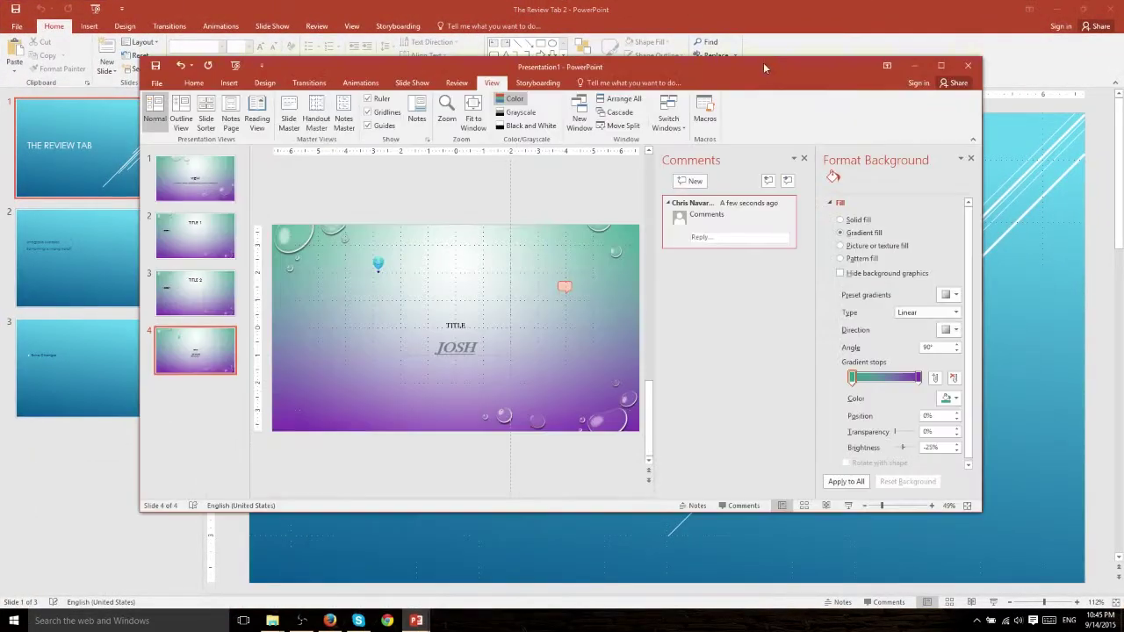
{"action": "double_click", "coordinate": [764, 59]}
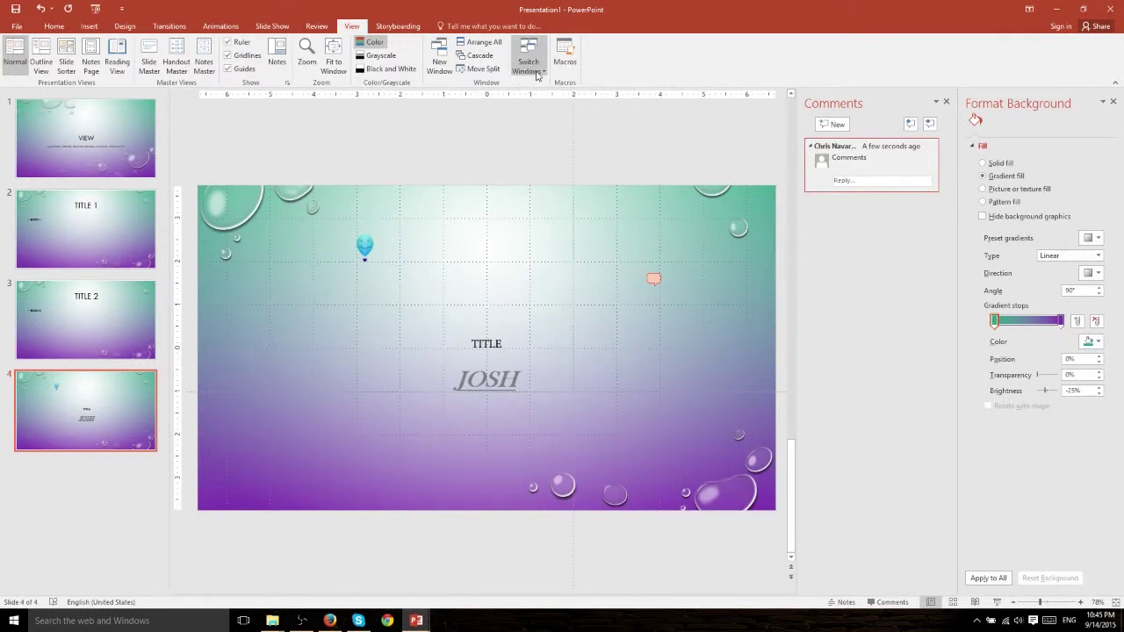
{"action": "left_click", "coordinate": [539, 74]}
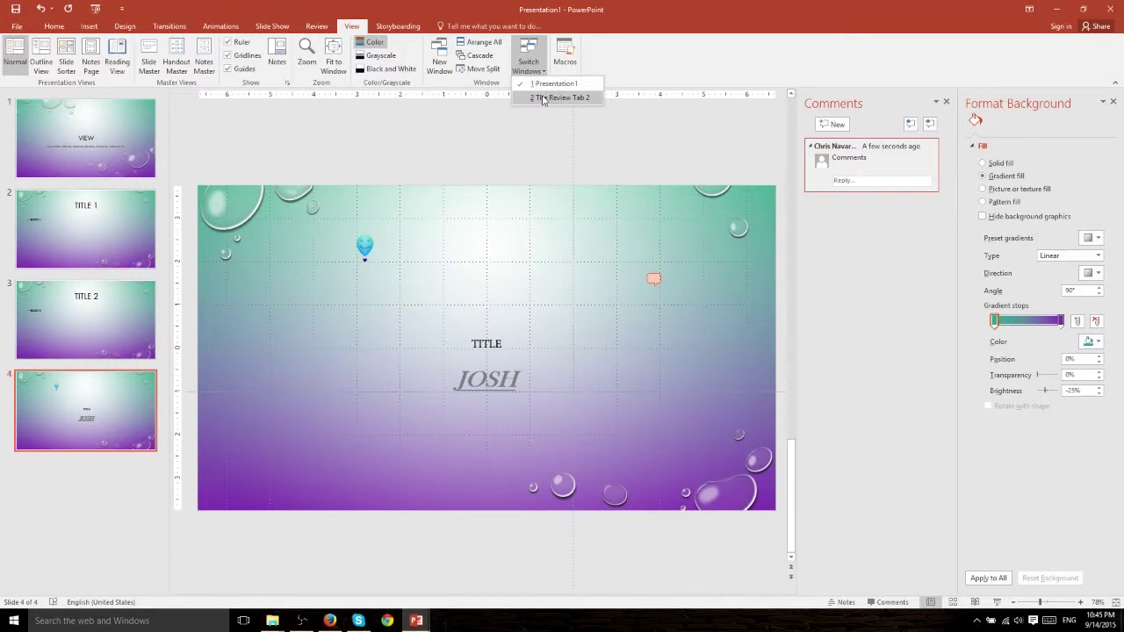
{"action": "left_click", "coordinate": [558, 98]}
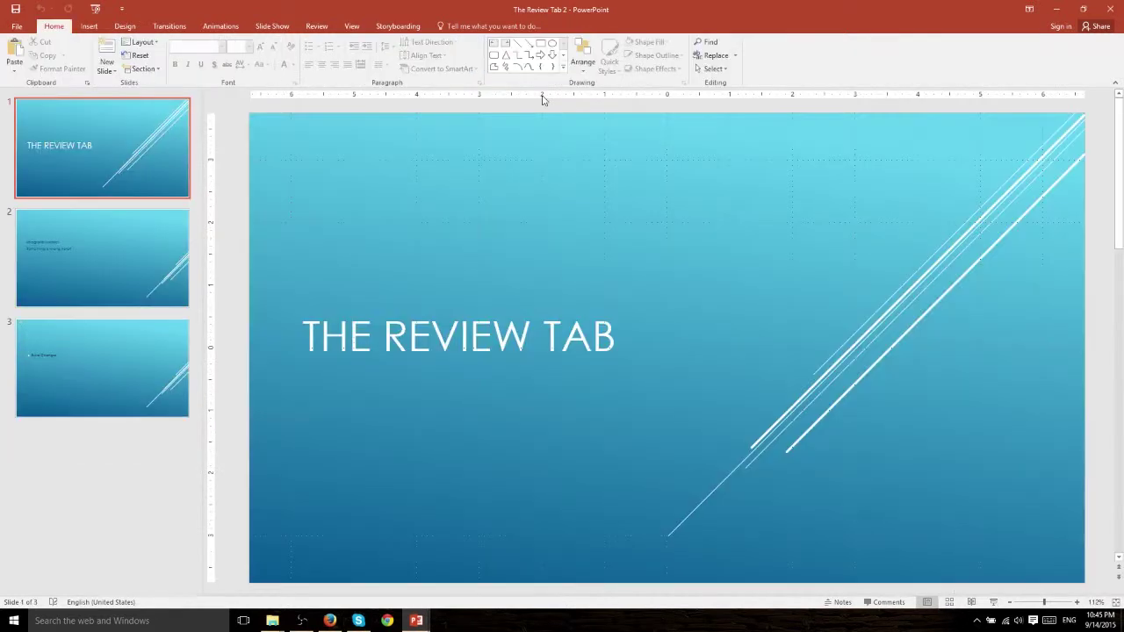
{"action": "left_click", "coordinate": [351, 26]}
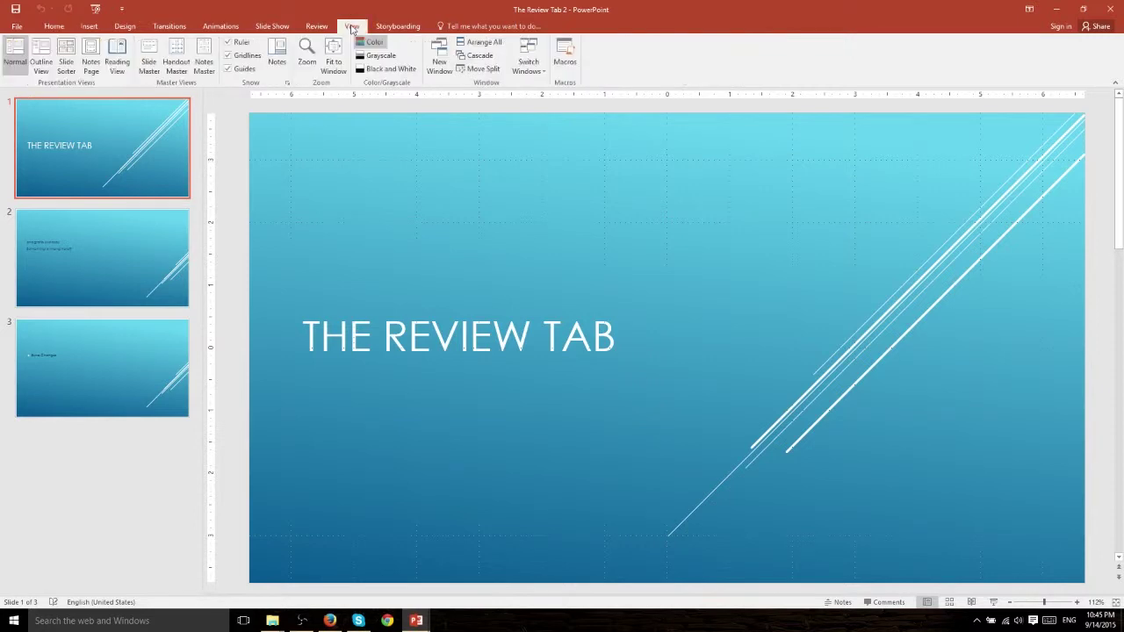
{"action": "left_click", "coordinate": [527, 66]}
{"action": "left_click", "coordinate": [552, 84]}
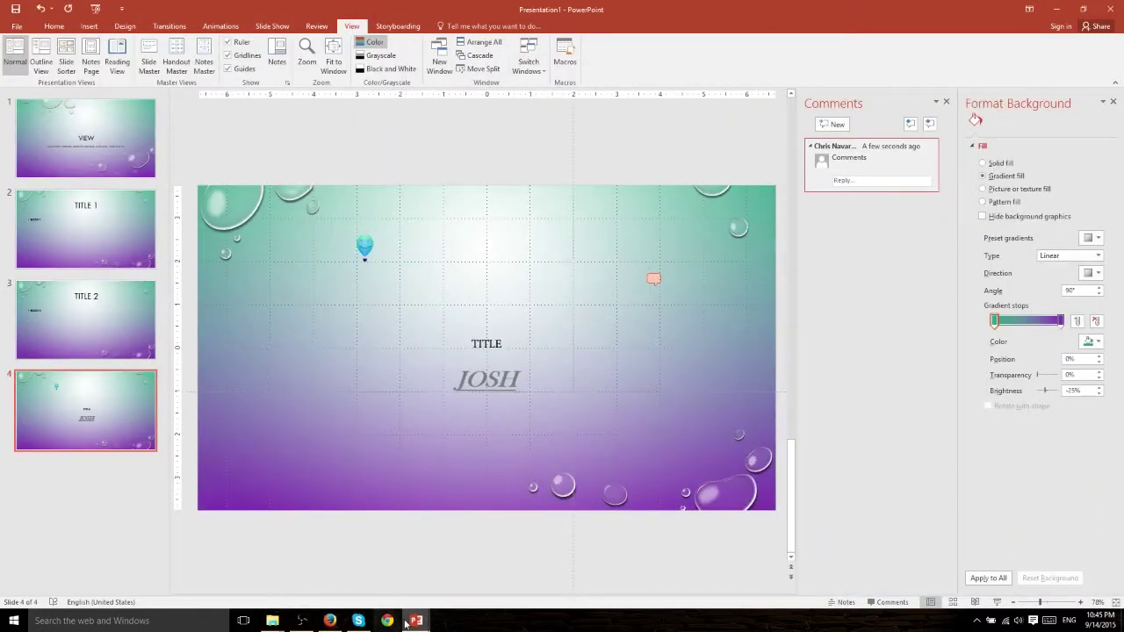
{"action": "mouse_move", "coordinate": [416, 621]}
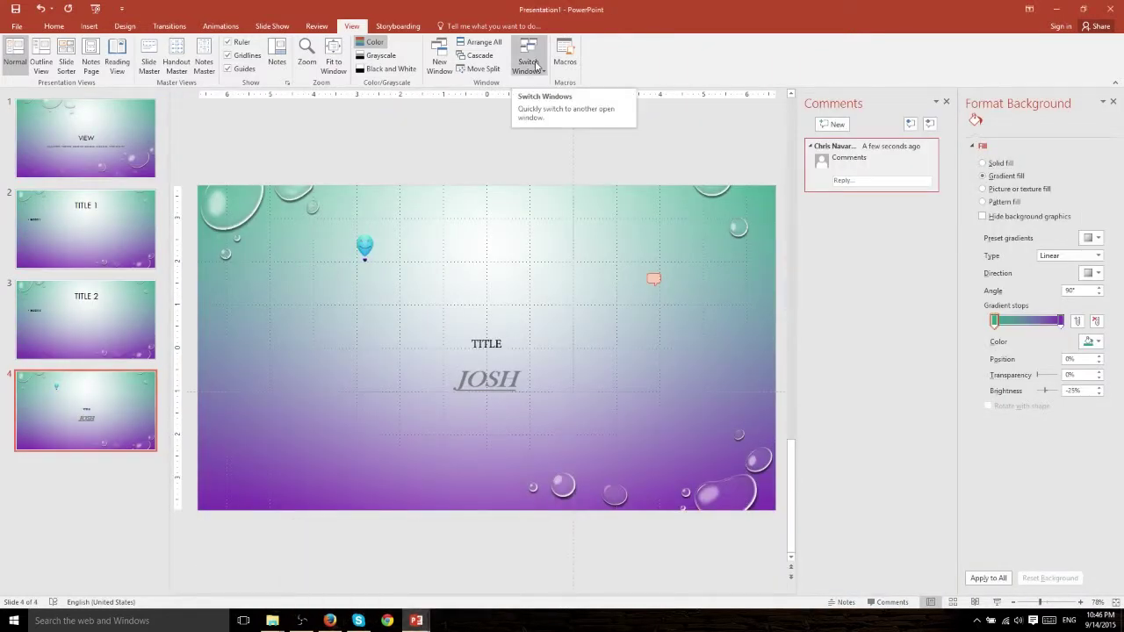
{"action": "left_click", "coordinate": [534, 72]}
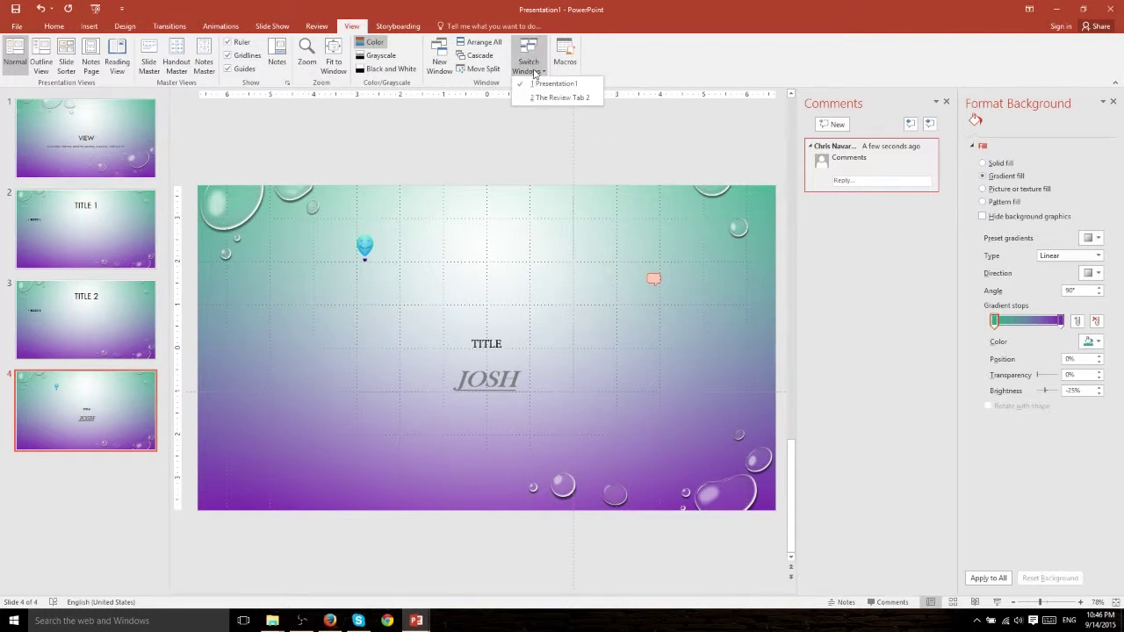
{"action": "left_click", "coordinate": [536, 84]}
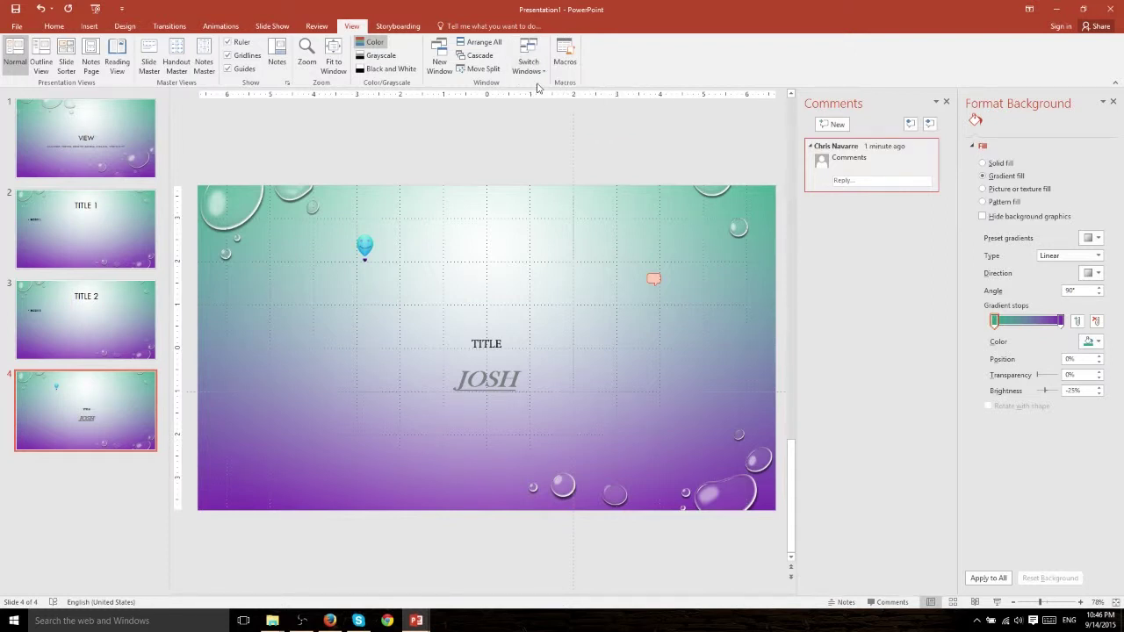